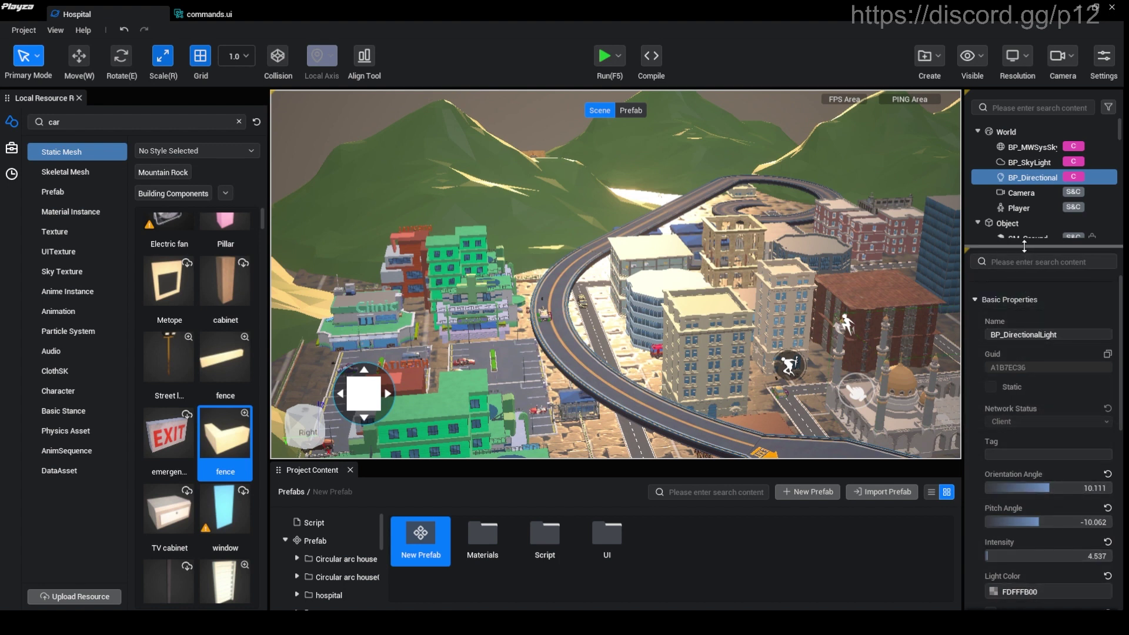
- Make the scene object list taller and select the Camera object
drag(1024, 248, 1024, 265)
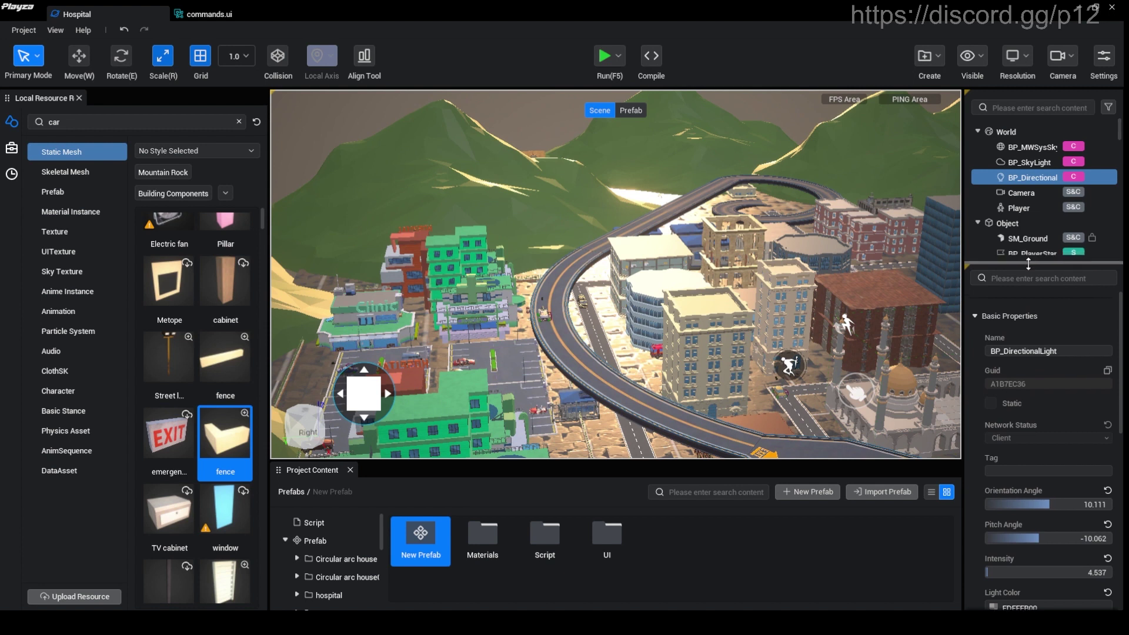
click(1015, 192)
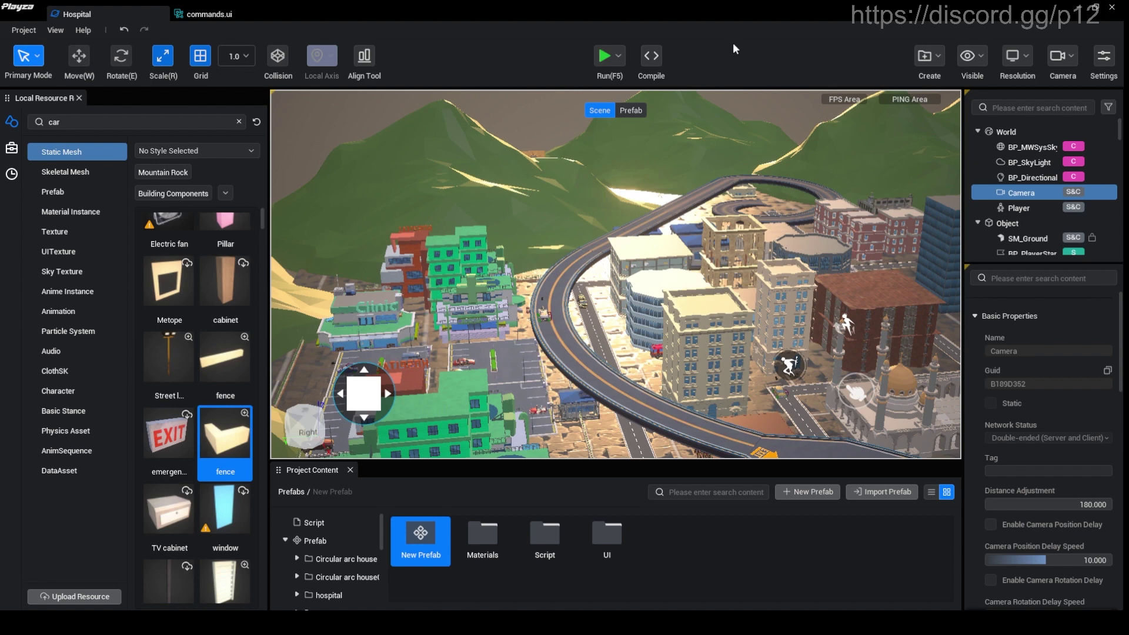
- Run the game, look around the character from several angles, and close the preview and its output log
click(605, 59)
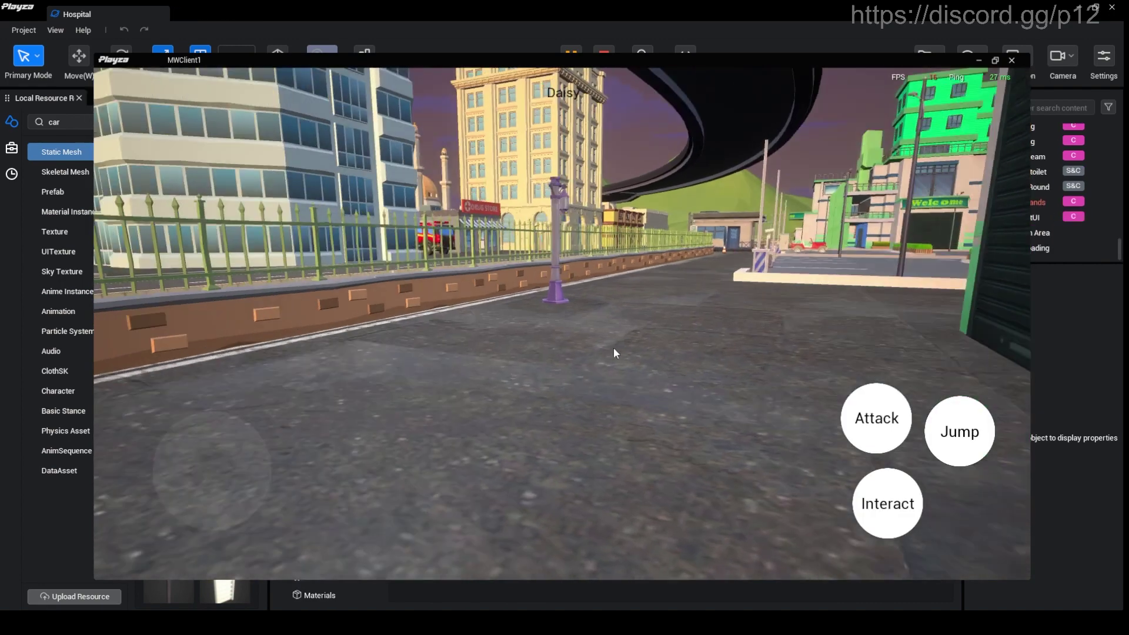
drag(614, 349, 335, 380)
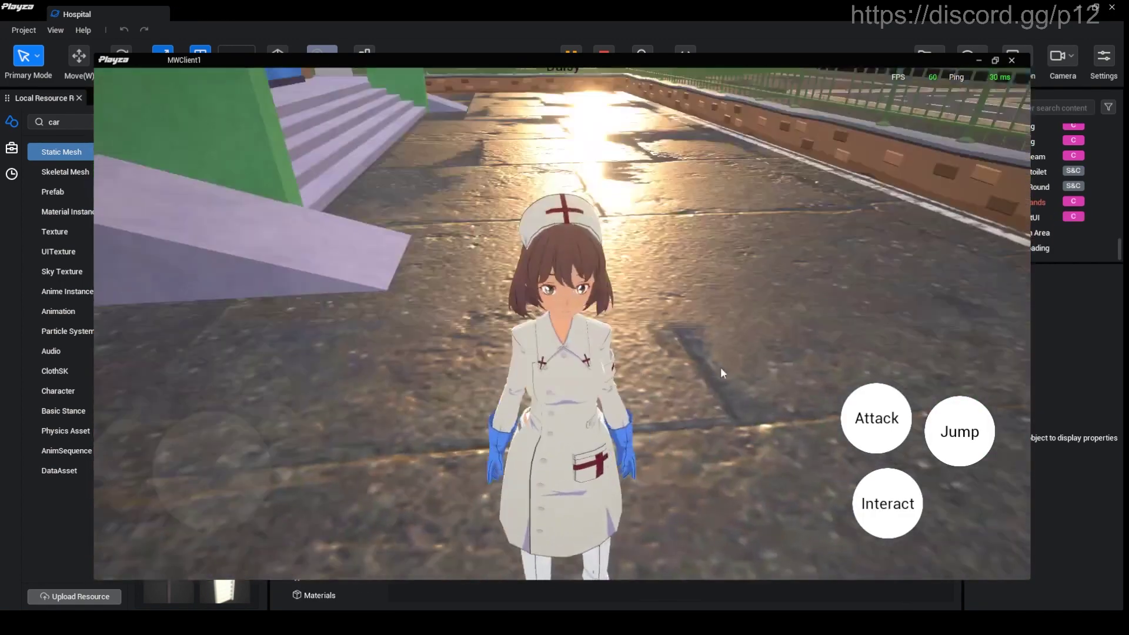
drag(722, 372, 499, 312)
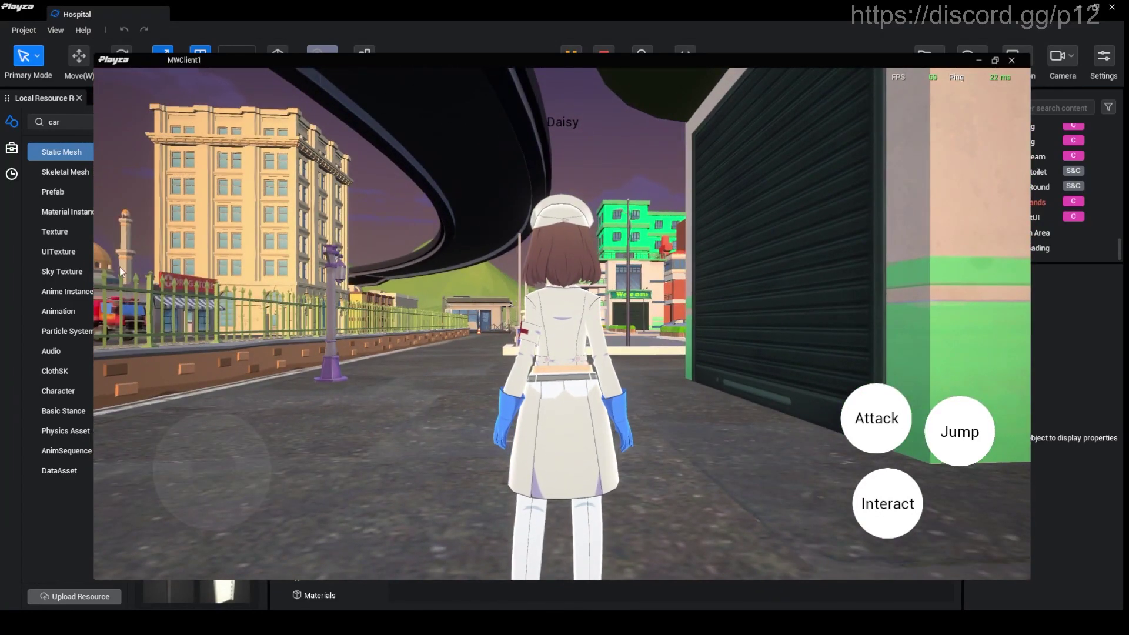
mouse_move(97, 256)
mouse_down()
mouse_move(433, 260)
mouse_move(94, 242)
mouse_up()
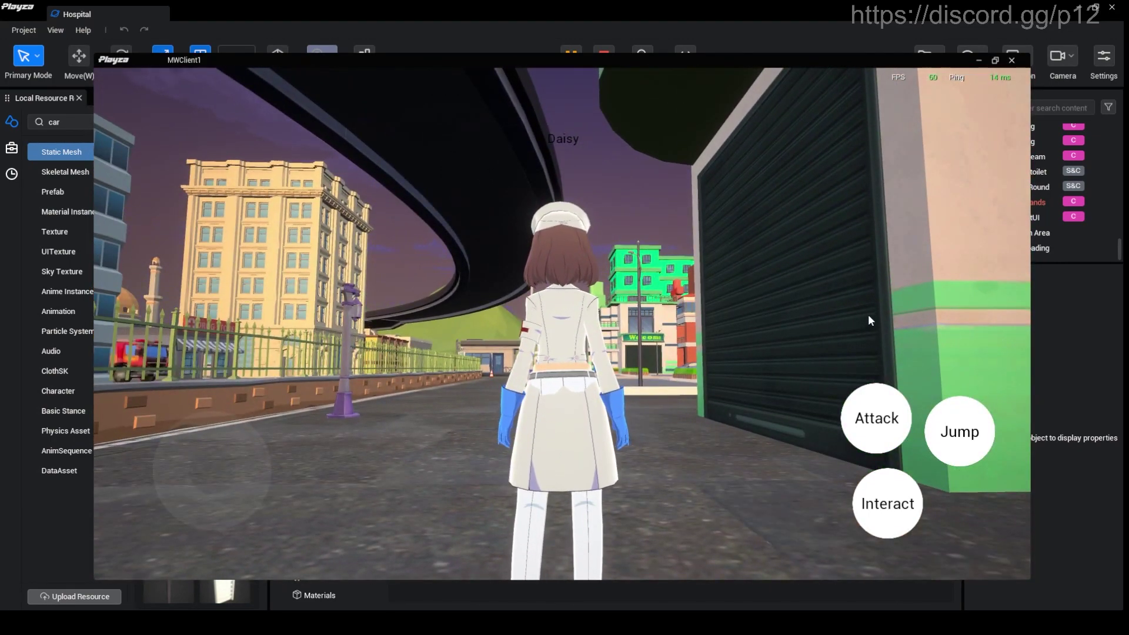
click(1011, 61)
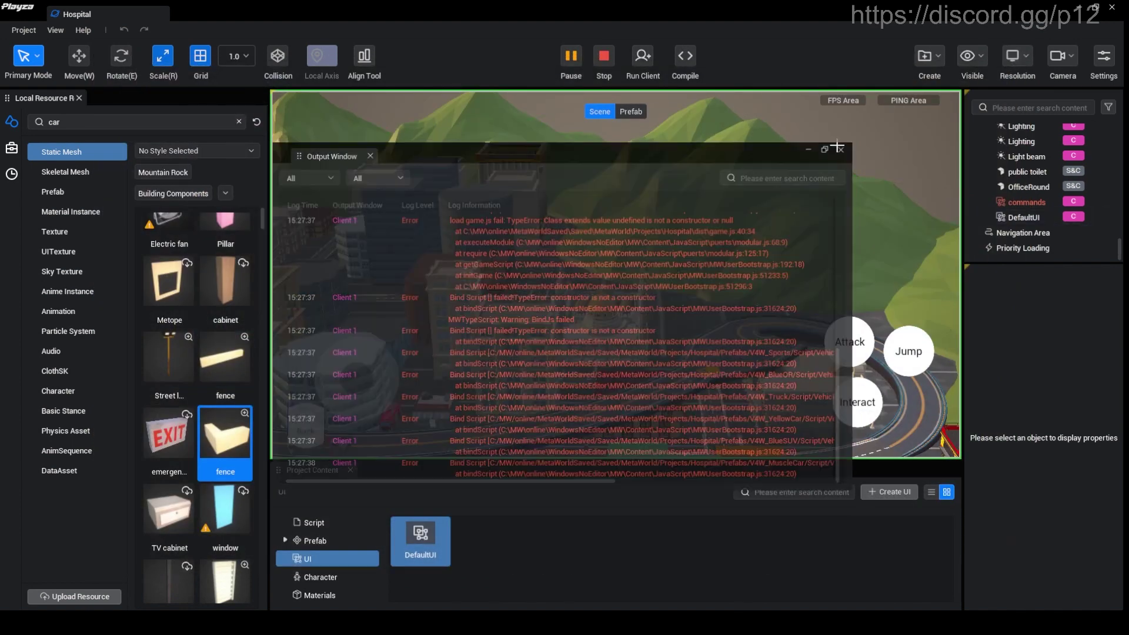
click(840, 149)
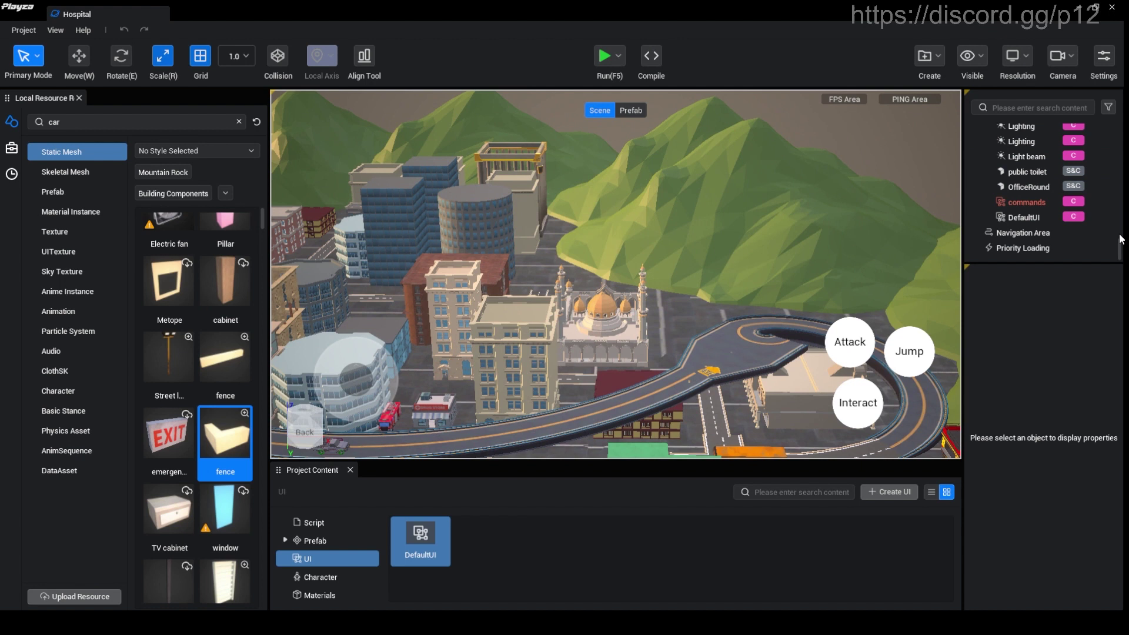
- Select the Camera object and examine its properties, from the basic and delay settings down to the transformation and camera mode sections
scroll(1035, 182, up, 5)
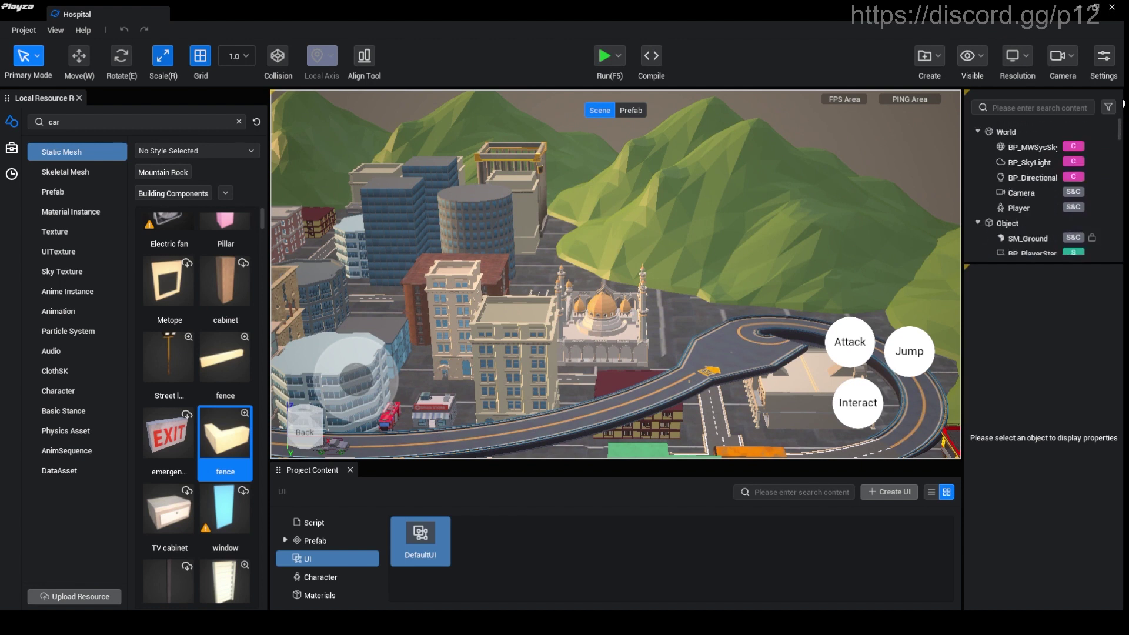
click(1021, 191)
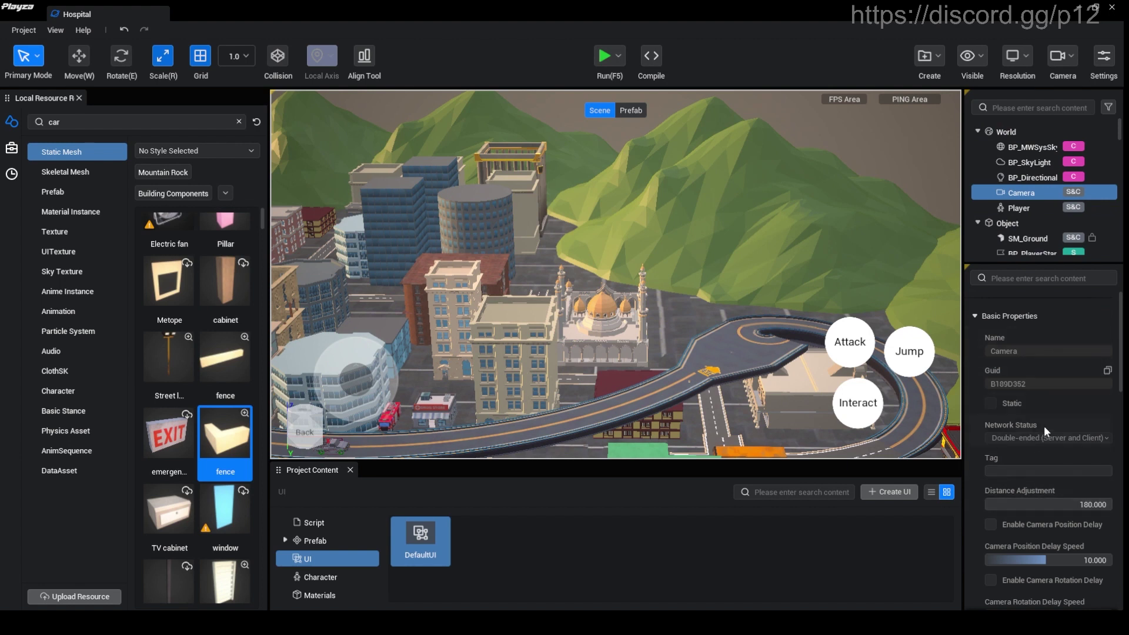
scroll(1059, 400, down, 3)
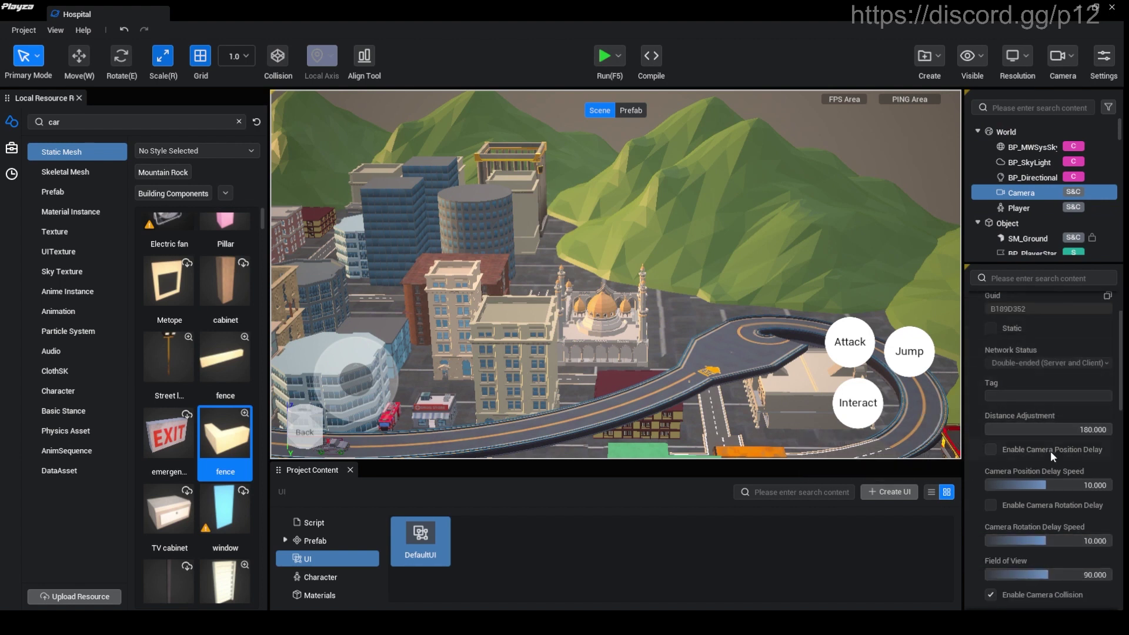
scroll(1069, 464, down, 1)
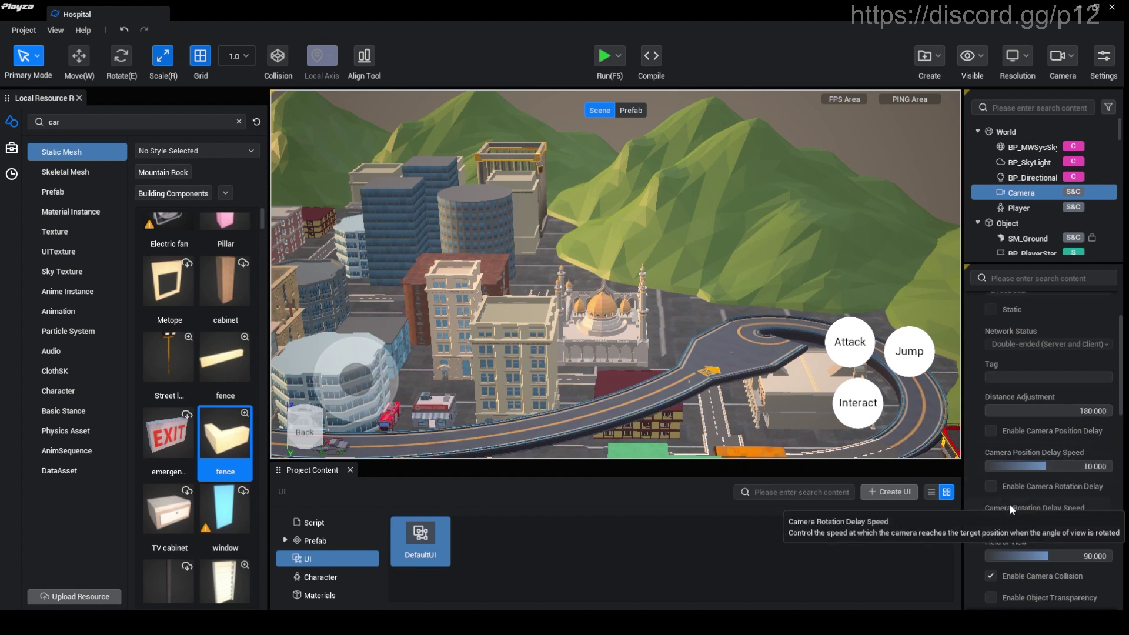
scroll(1102, 489, down, 2)
scroll(1076, 497, down, 1)
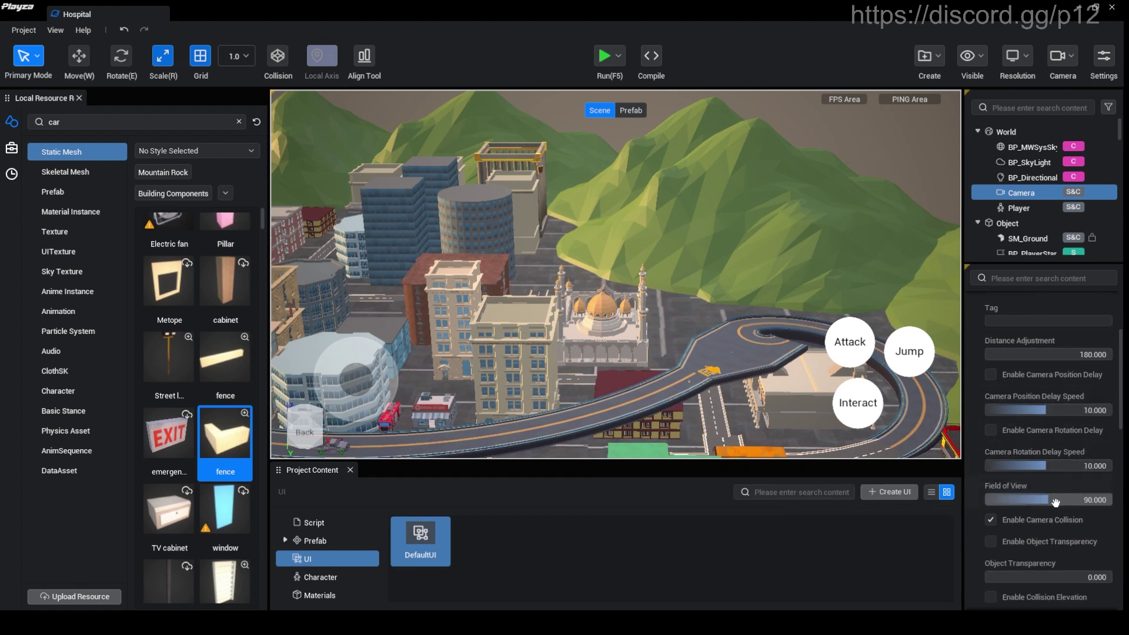
scroll(1058, 500, down, 2)
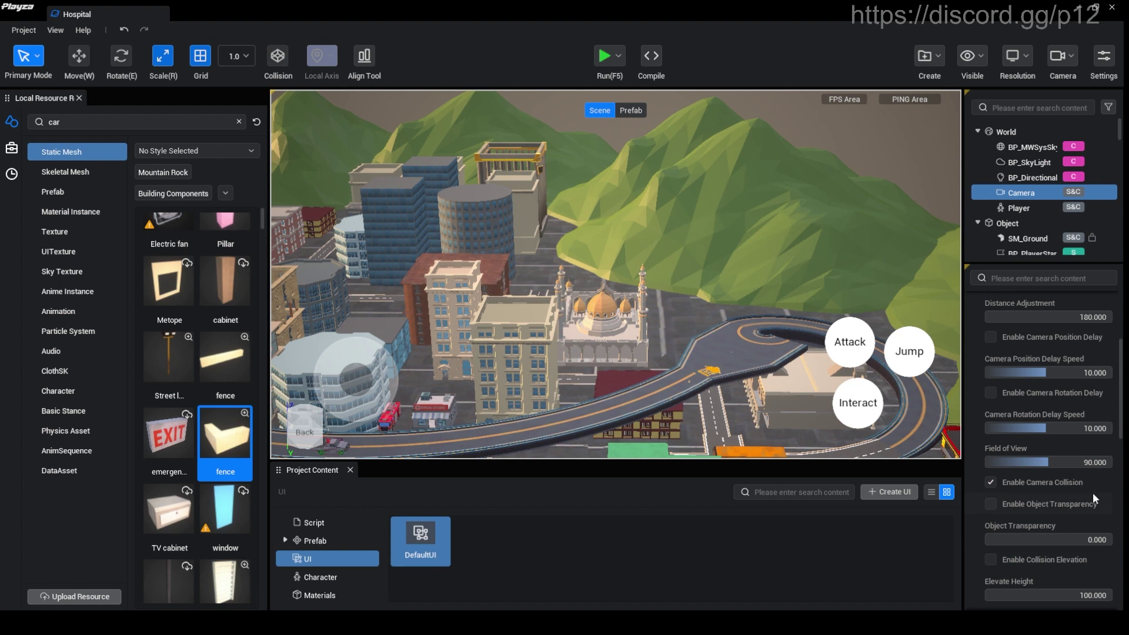
scroll(1040, 490, down, 1)
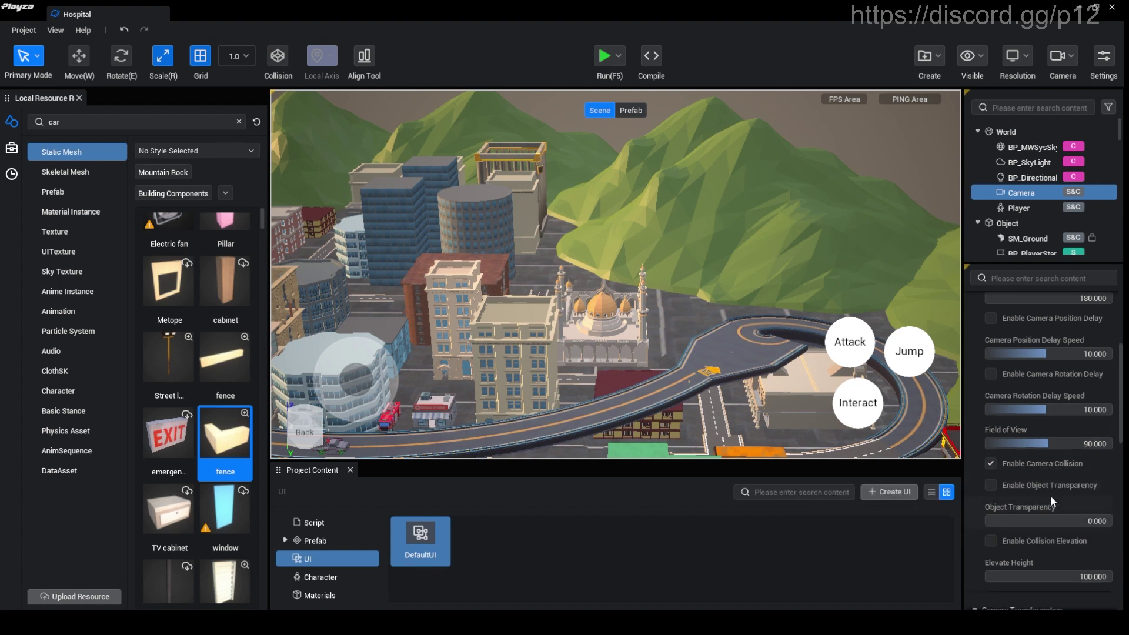
scroll(1073, 495, down, 2)
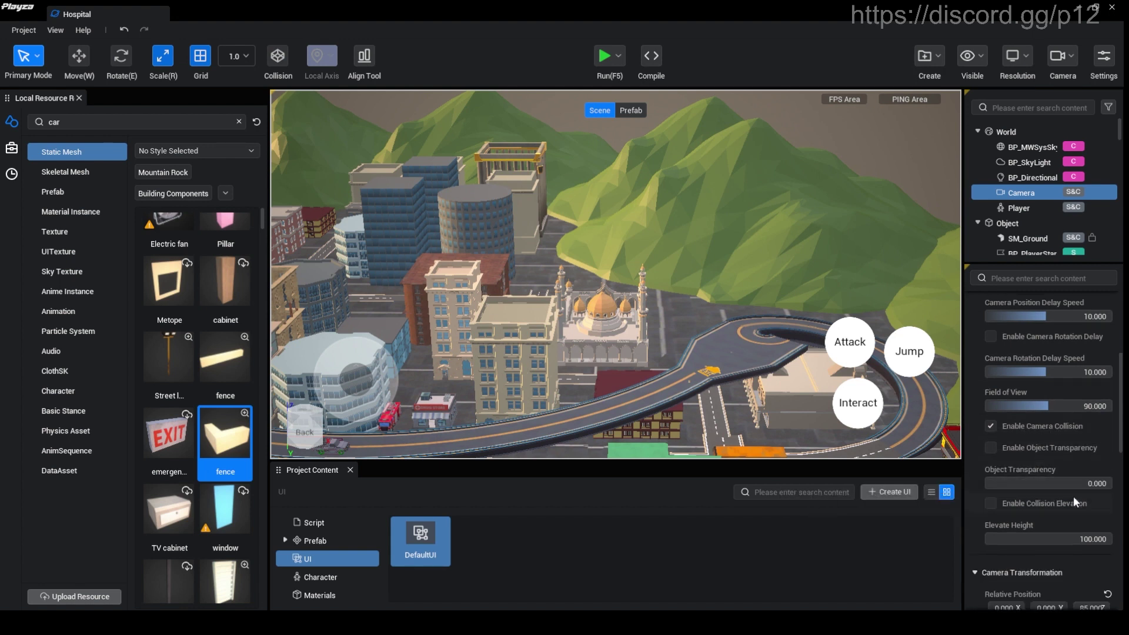
scroll(1055, 468, down, 1)
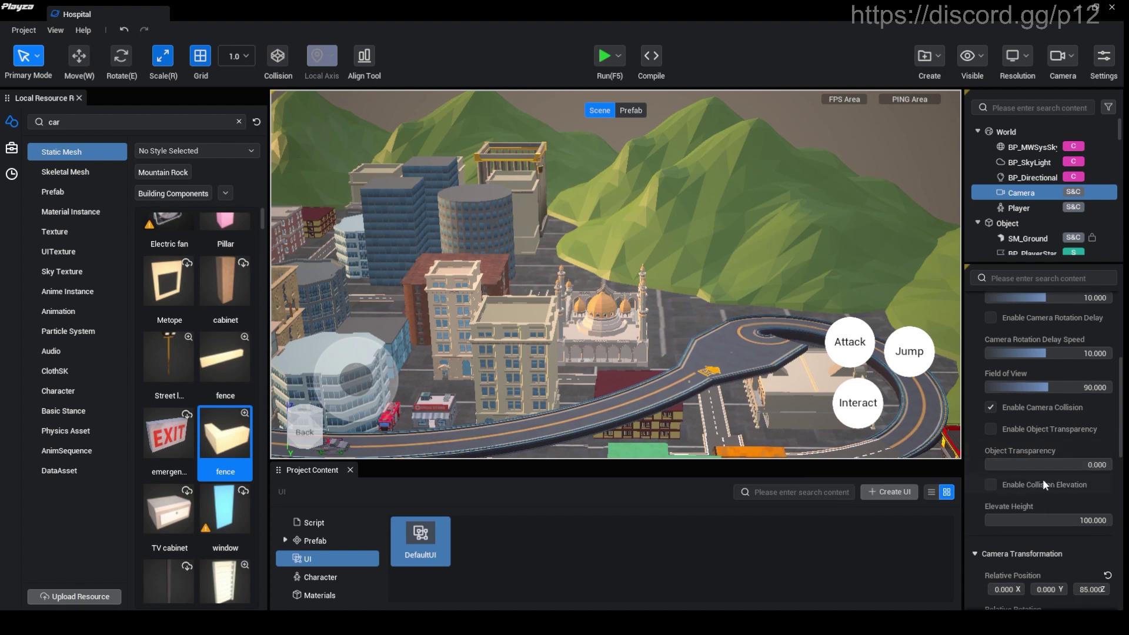
scroll(1024, 482, down, 3)
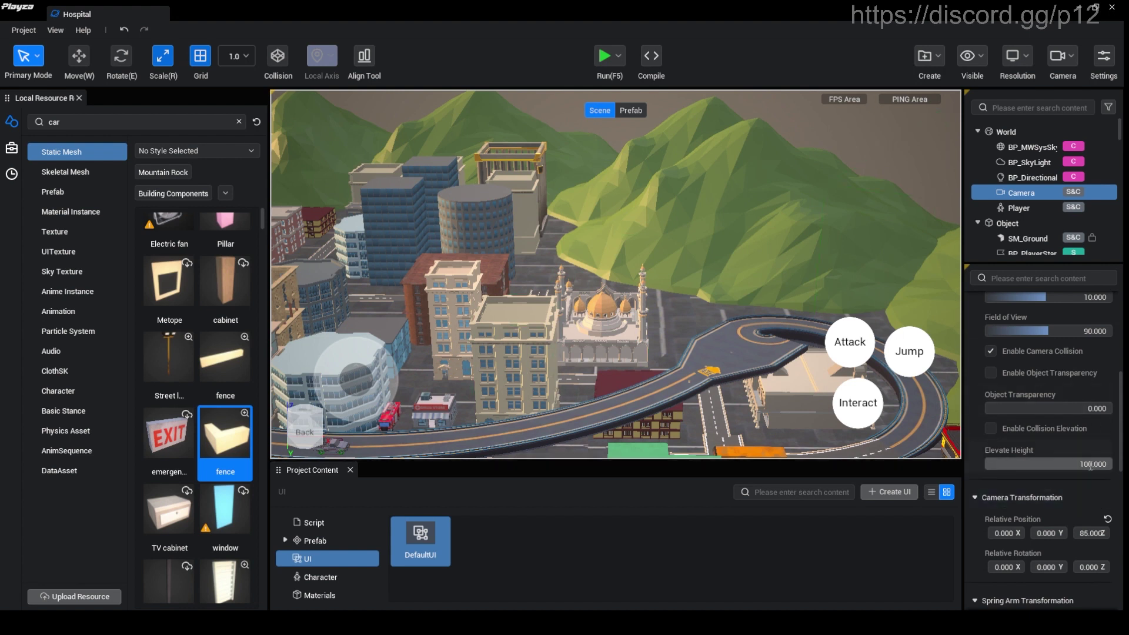
scroll(1048, 456, down, 4)
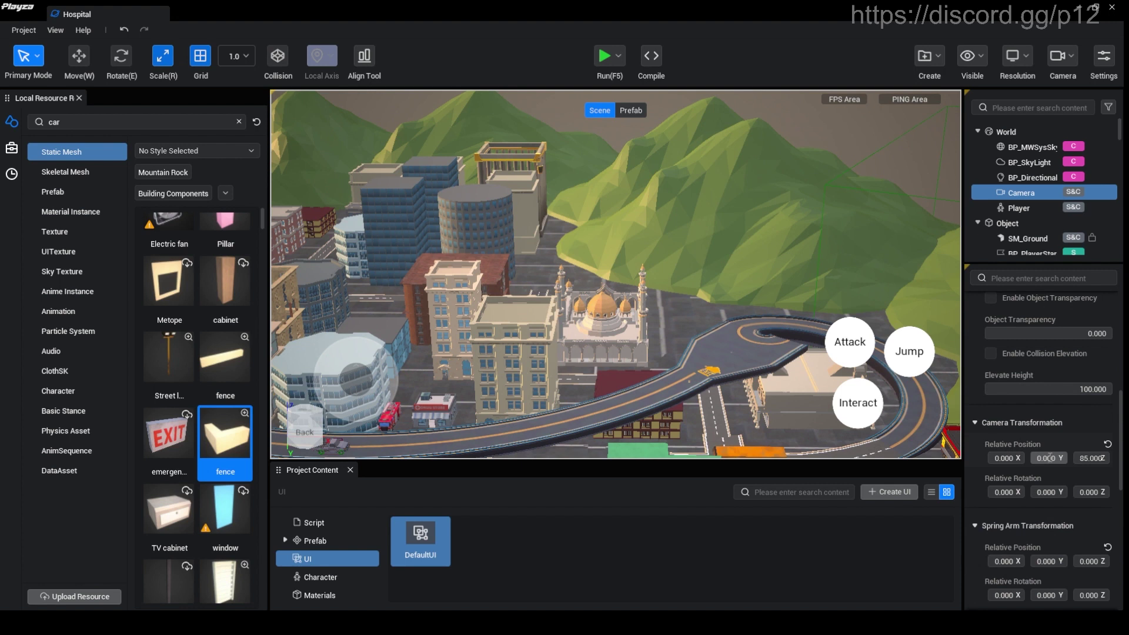
scroll(1049, 456, down, 2)
scroll(1025, 428, down, 2)
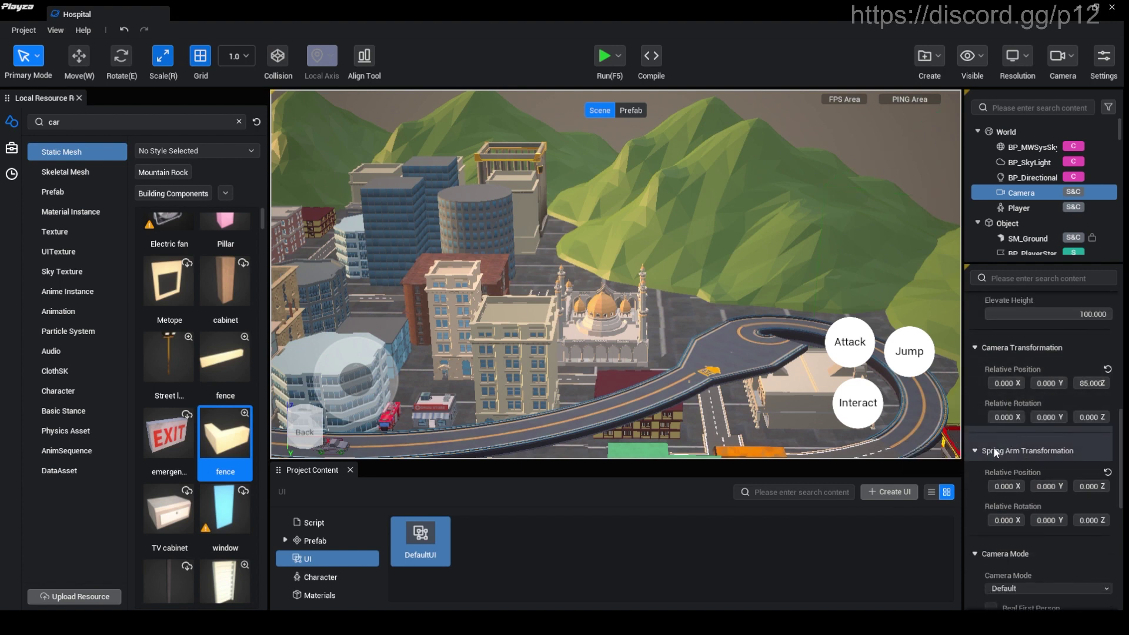
scroll(1035, 463, down, 5)
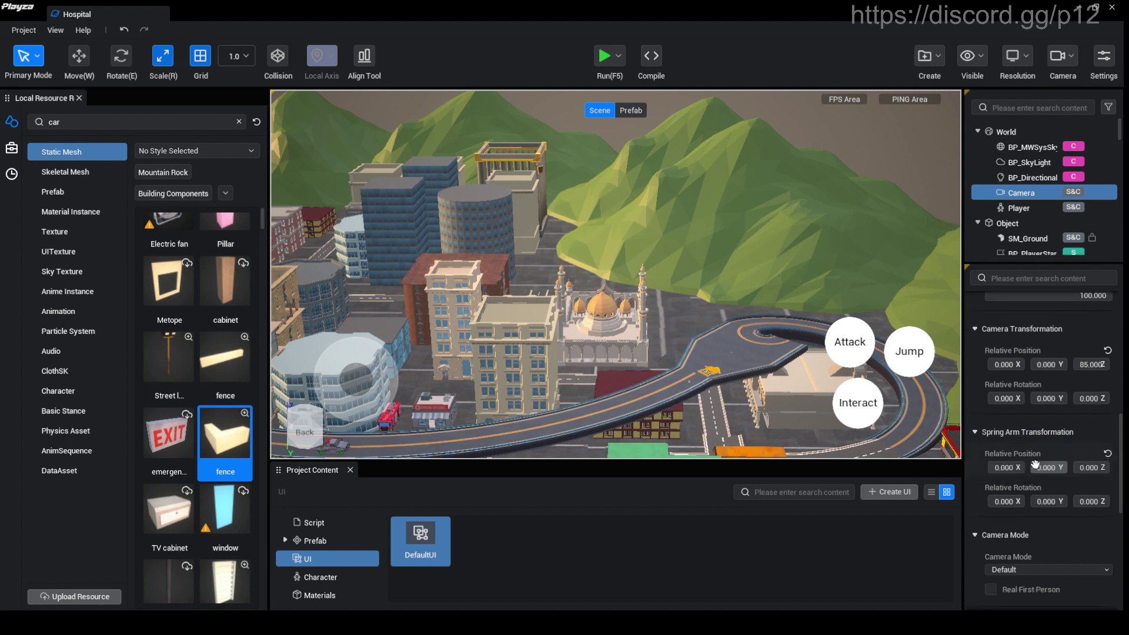
scroll(1036, 464, down, 1)
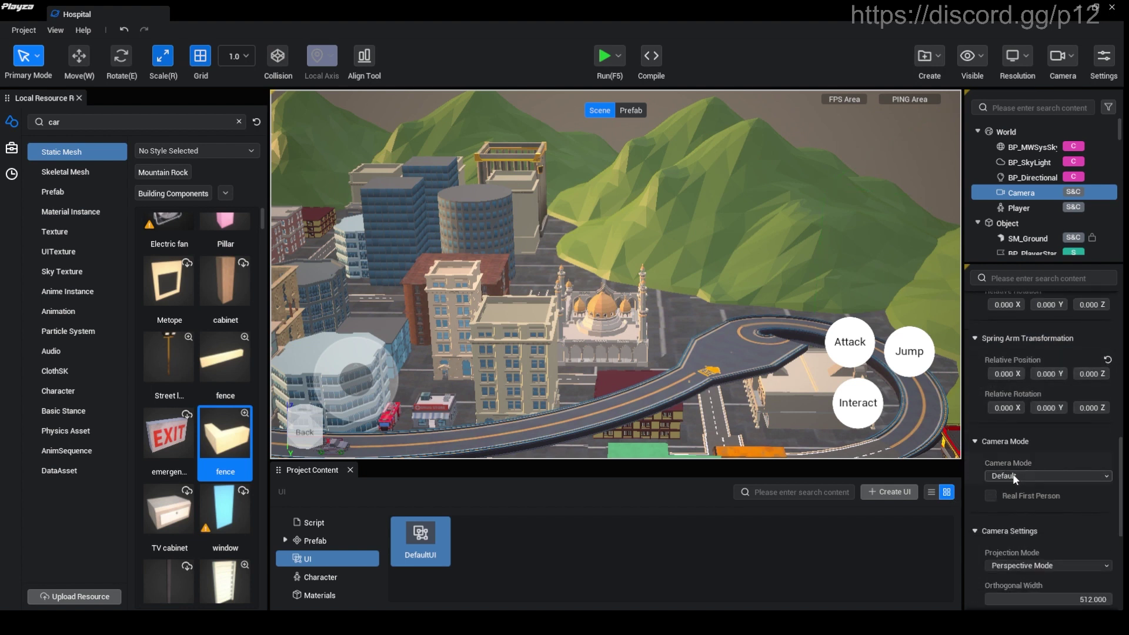
- Check the available options for the Camera's Camera Mode and Projection Mode without changing them
click(1028, 475)
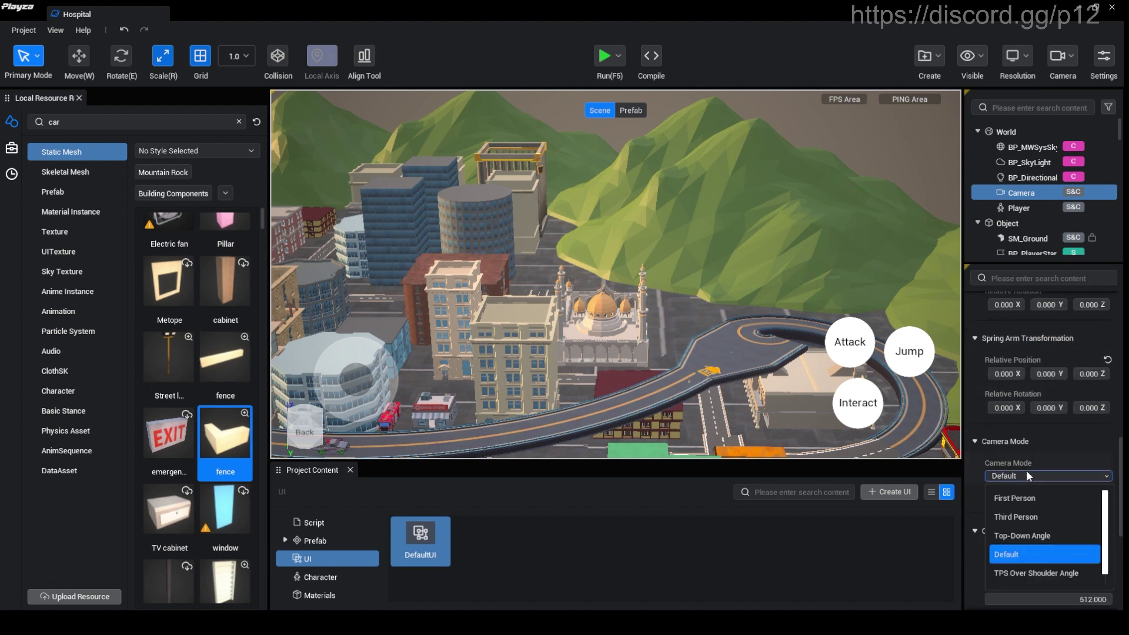
click(1062, 462)
scroll(1064, 451, down, 4)
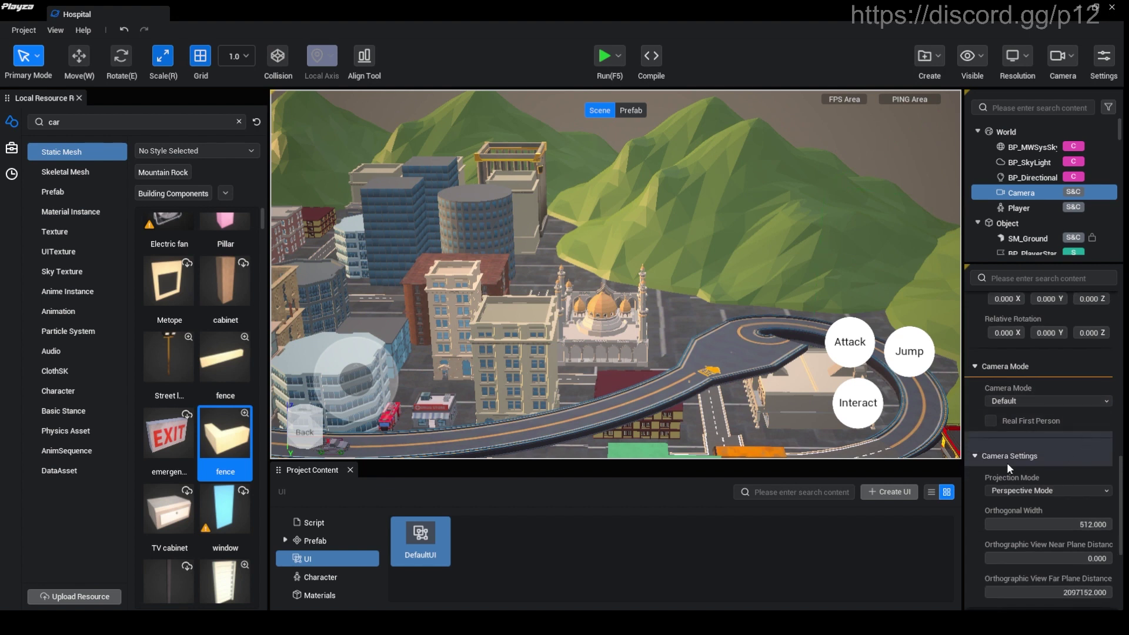
click(1041, 489)
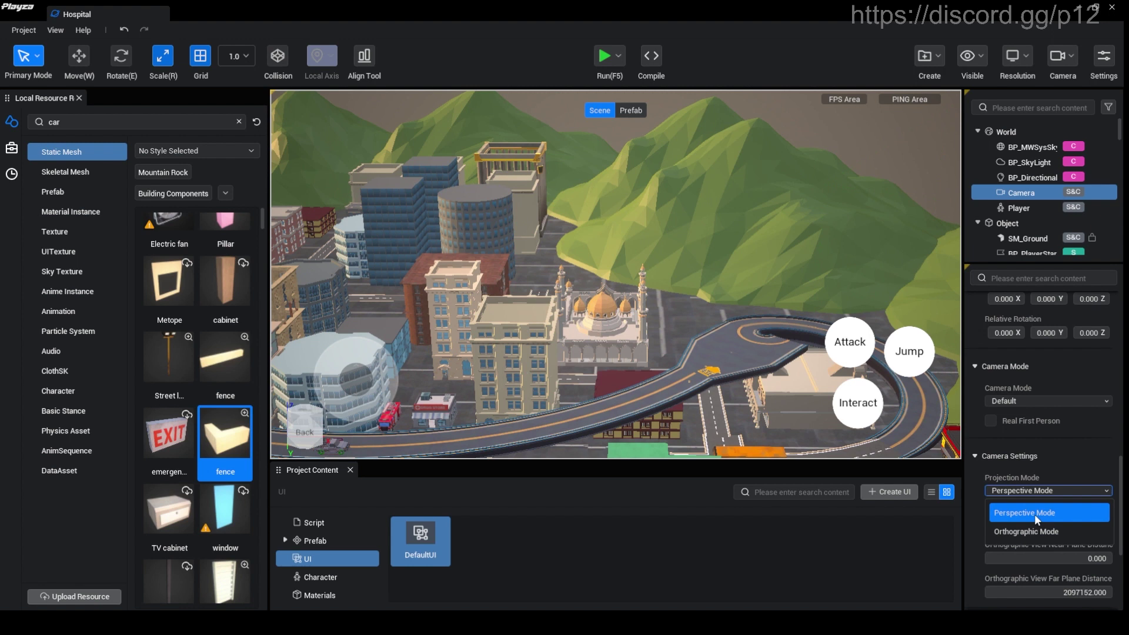
scroll(1059, 475, down, 2)
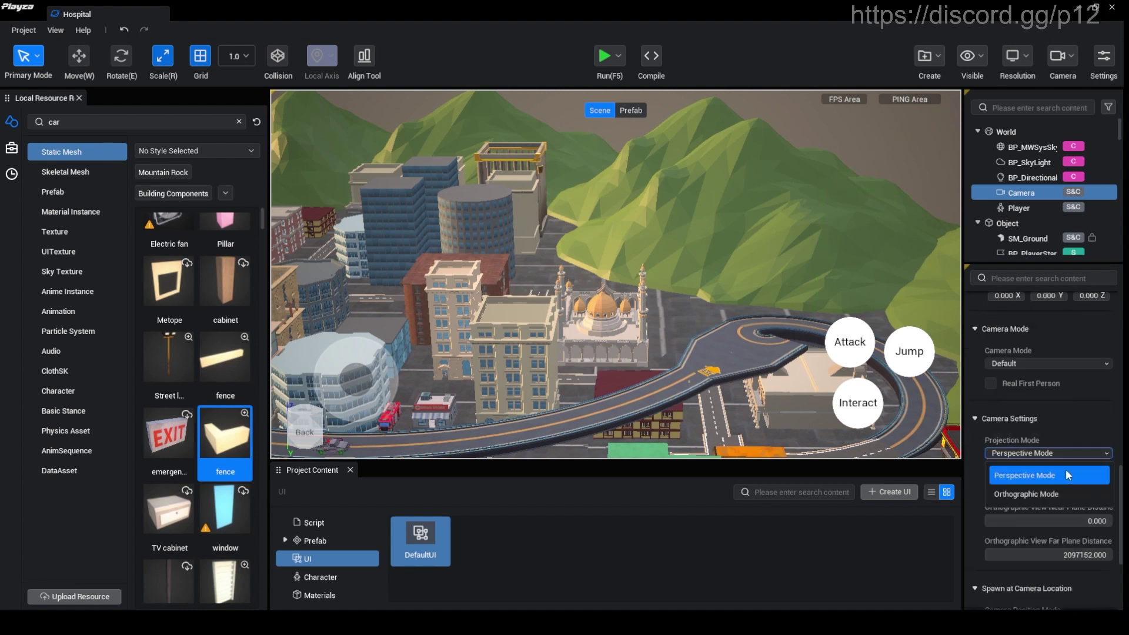
- Set the Camera's Distance Adjustment to 20 and save the project
scroll(1067, 436, up, 7)
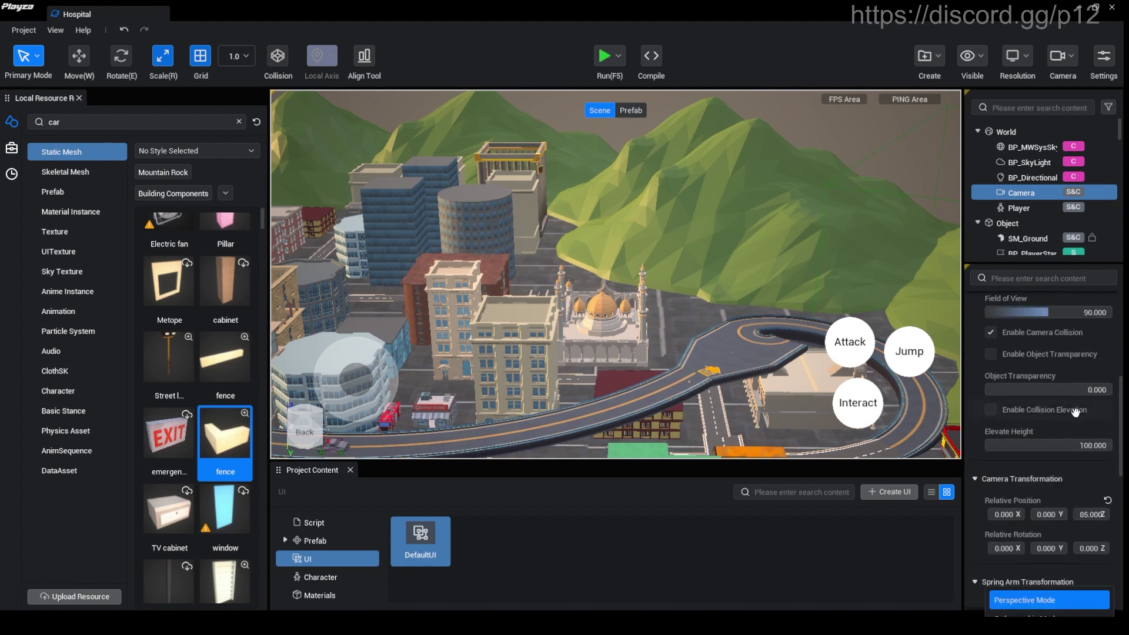
scroll(1075, 413, down, 2)
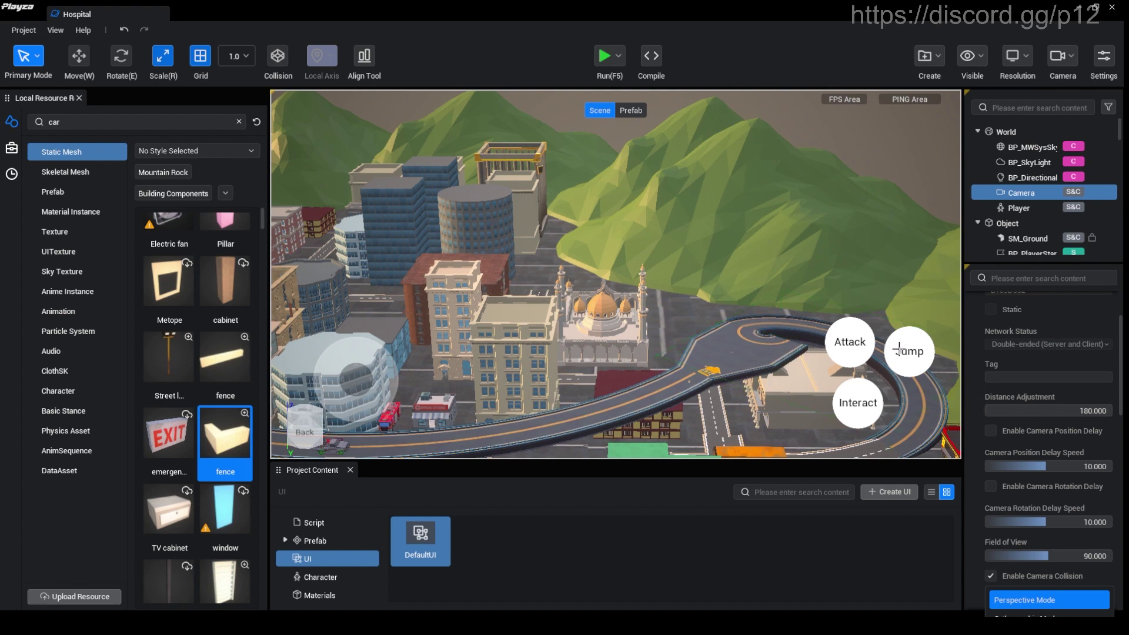
click(1093, 411)
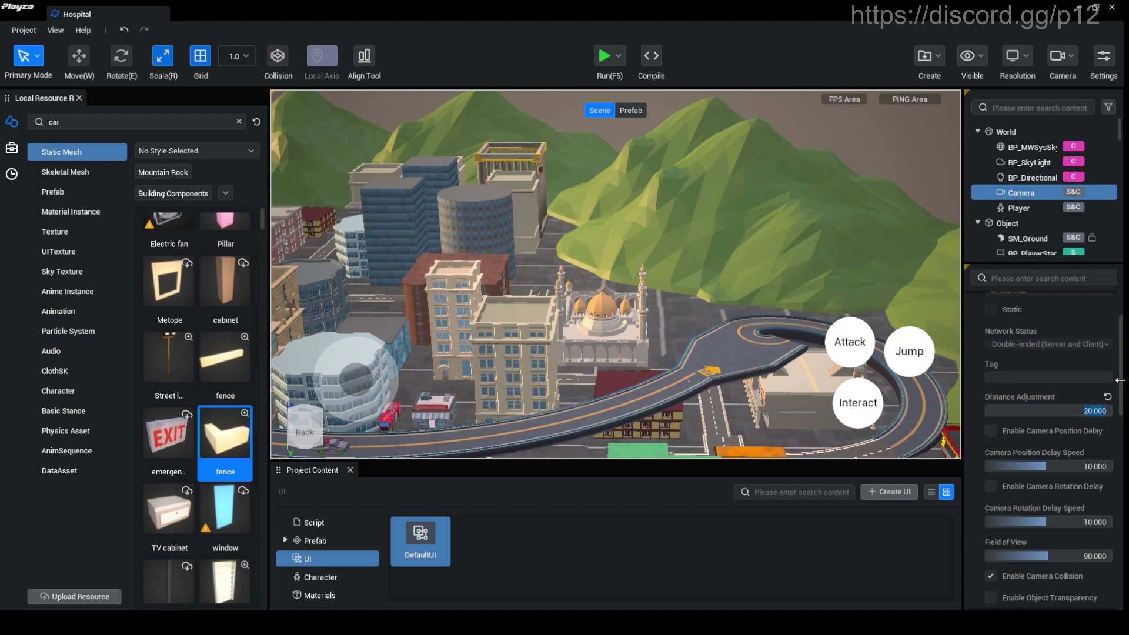
key(ctrl+s)
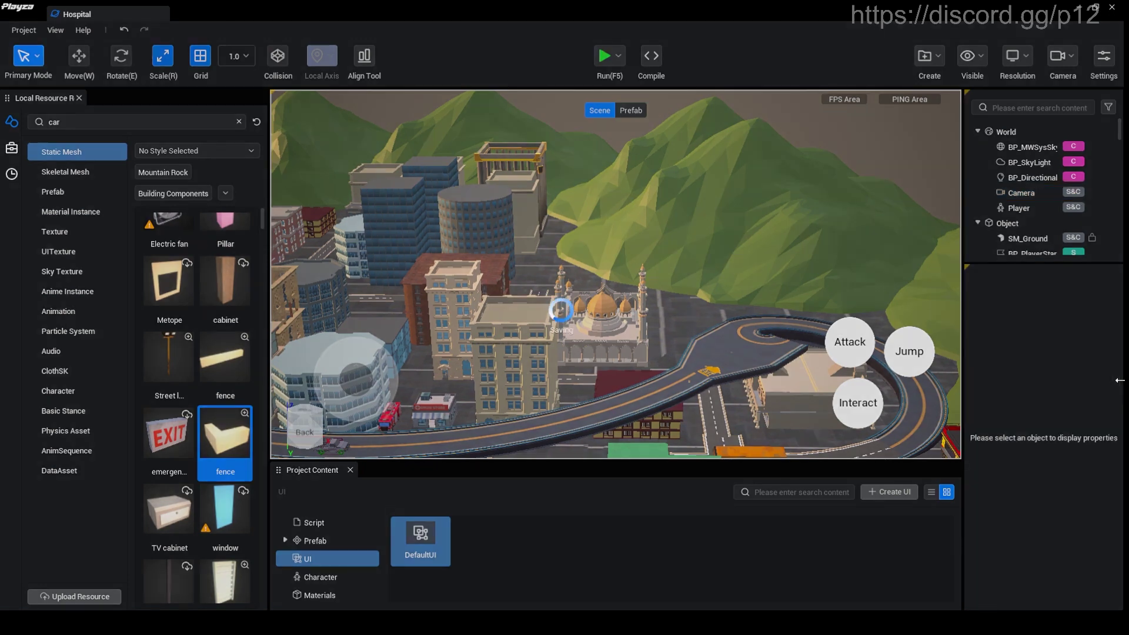
- Test the camera distance by running the game, turning the view and walking forward, and close the preview and output log
click(606, 57)
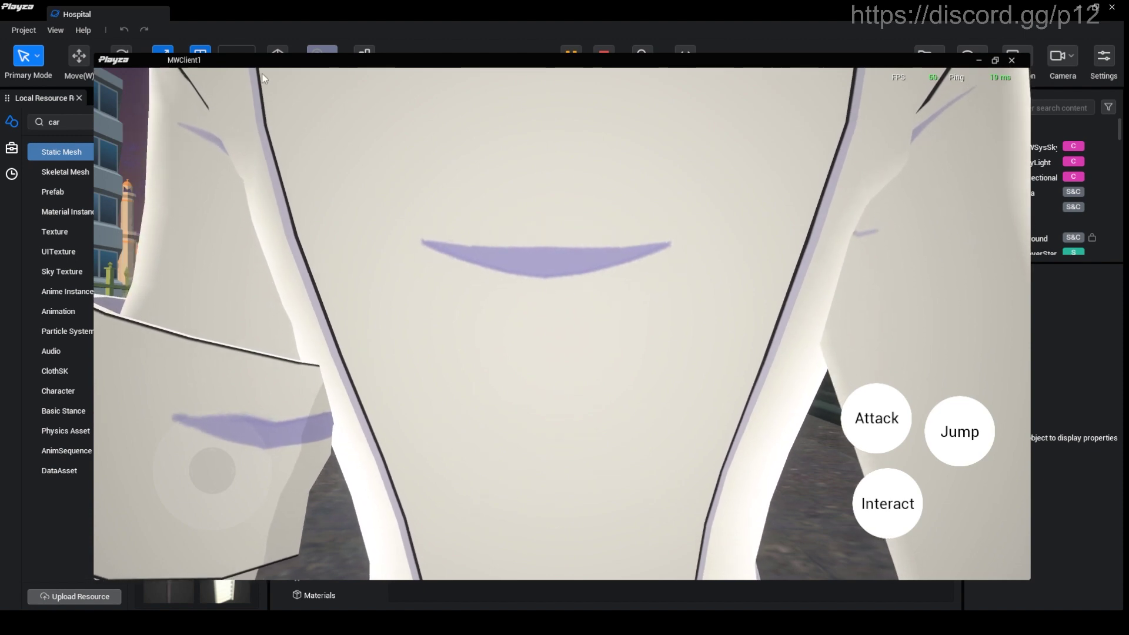
drag(336, 341, 810, 235)
key(w)
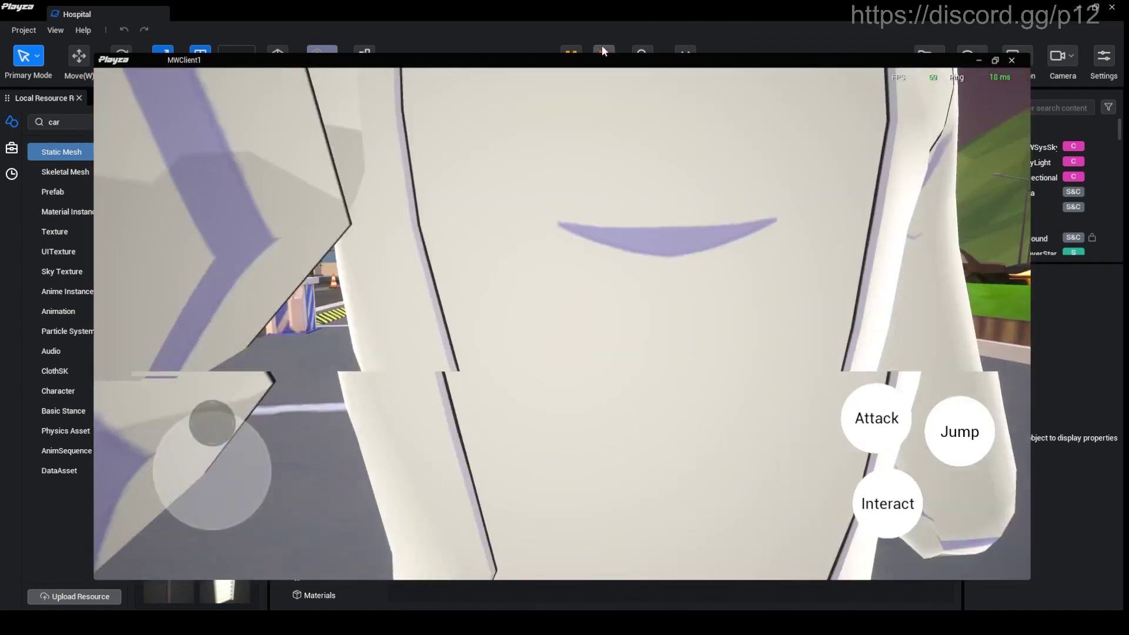
click(602, 46)
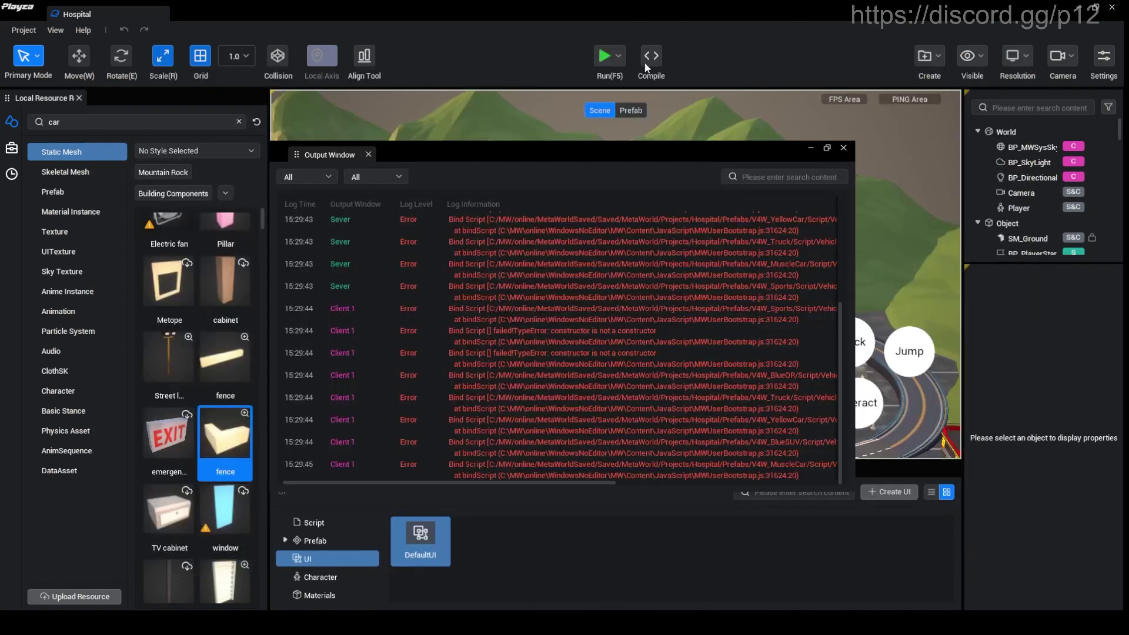
click(843, 148)
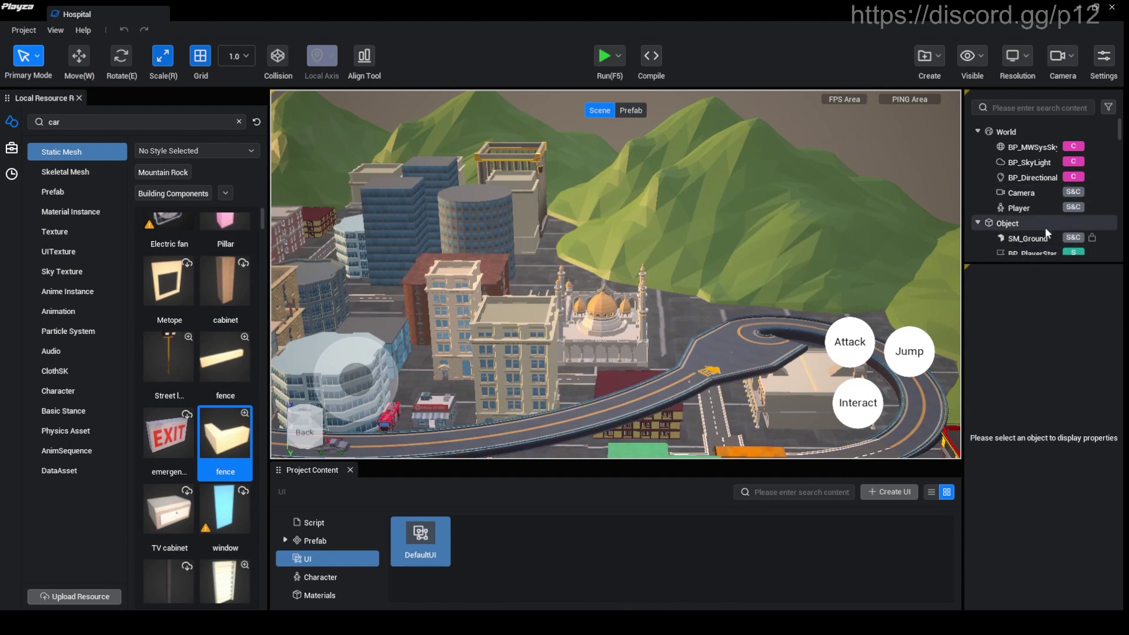
- Set the Camera's Distance Adjustment to 400 and save the project
click(1044, 192)
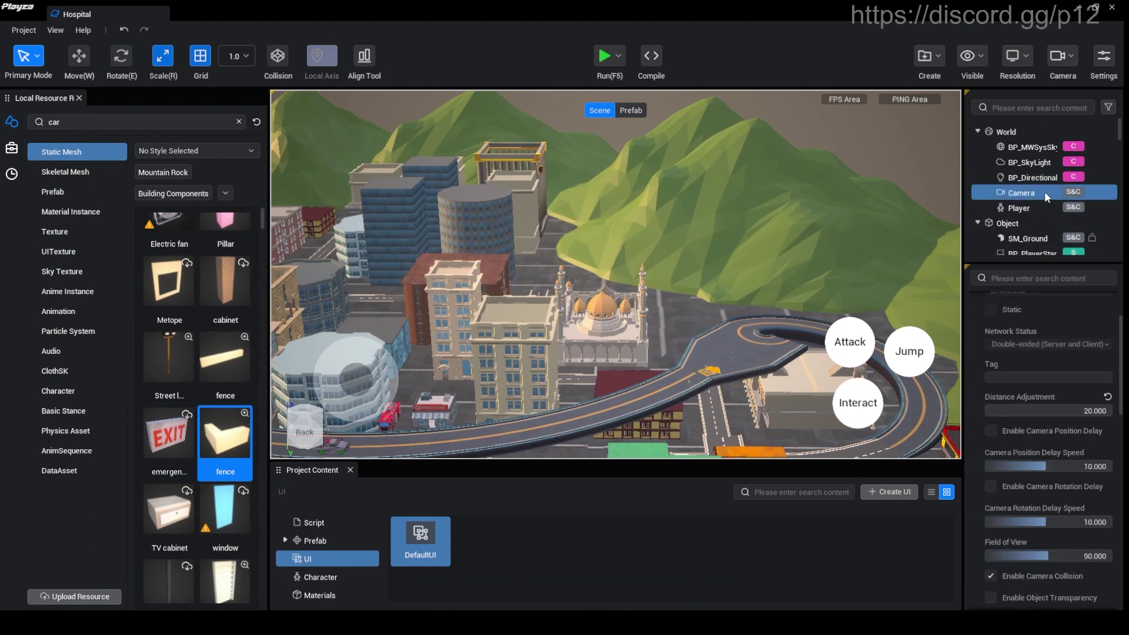
click(1092, 414)
key(ctrl+s)
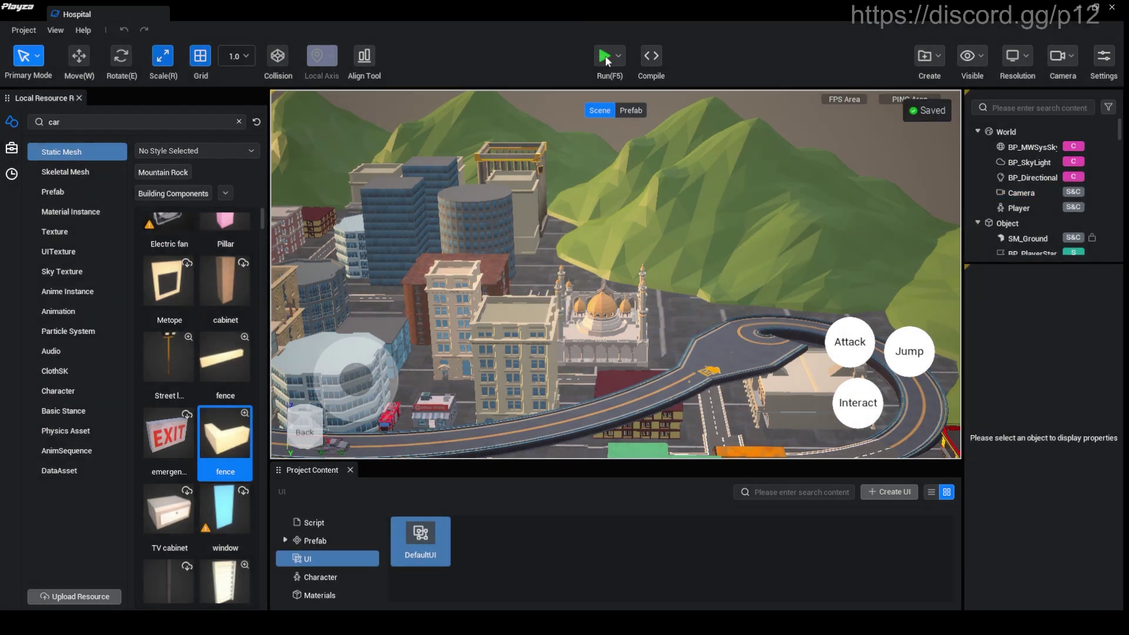
- Test the new camera distance by running the game, turning the view and walking forward, and stop the game
click(605, 55)
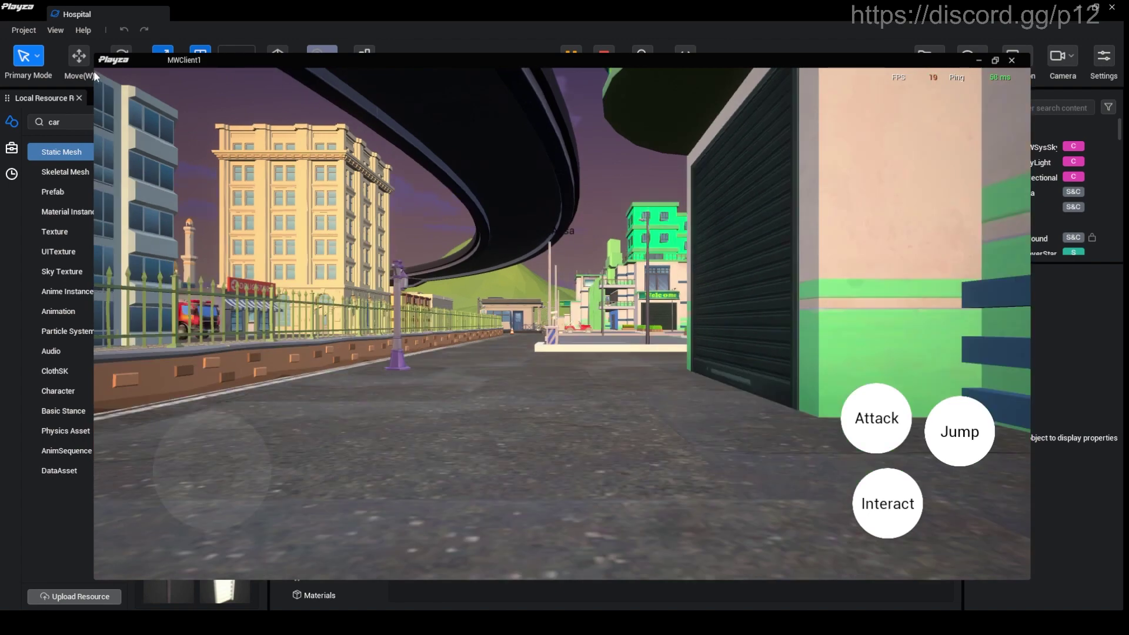
drag(640, 231, 457, 240)
key(w)
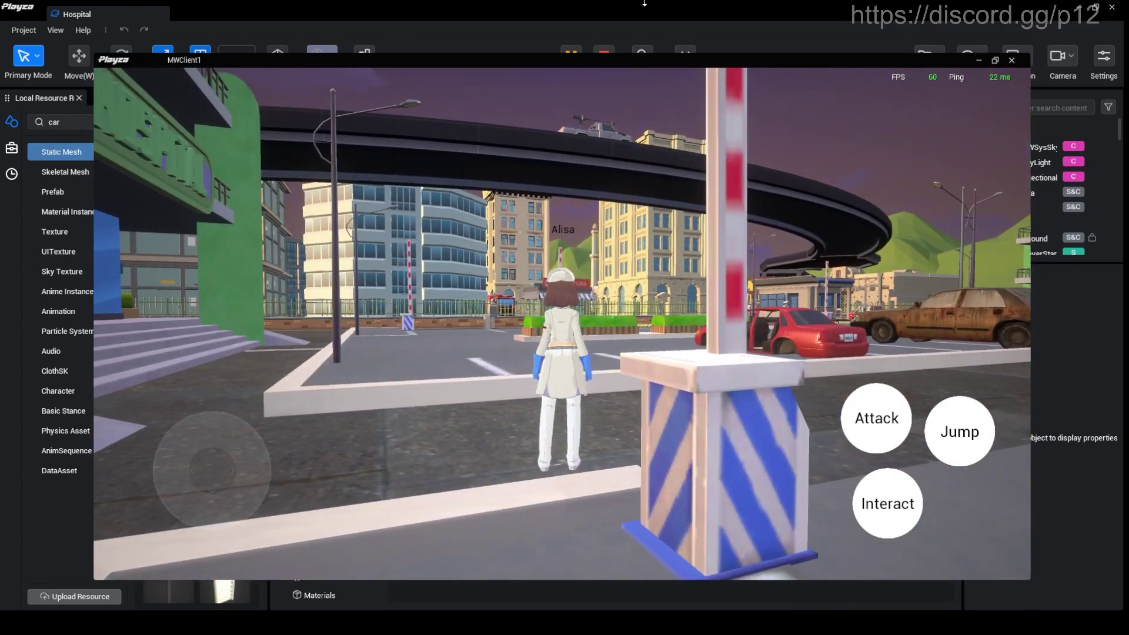
click(605, 45)
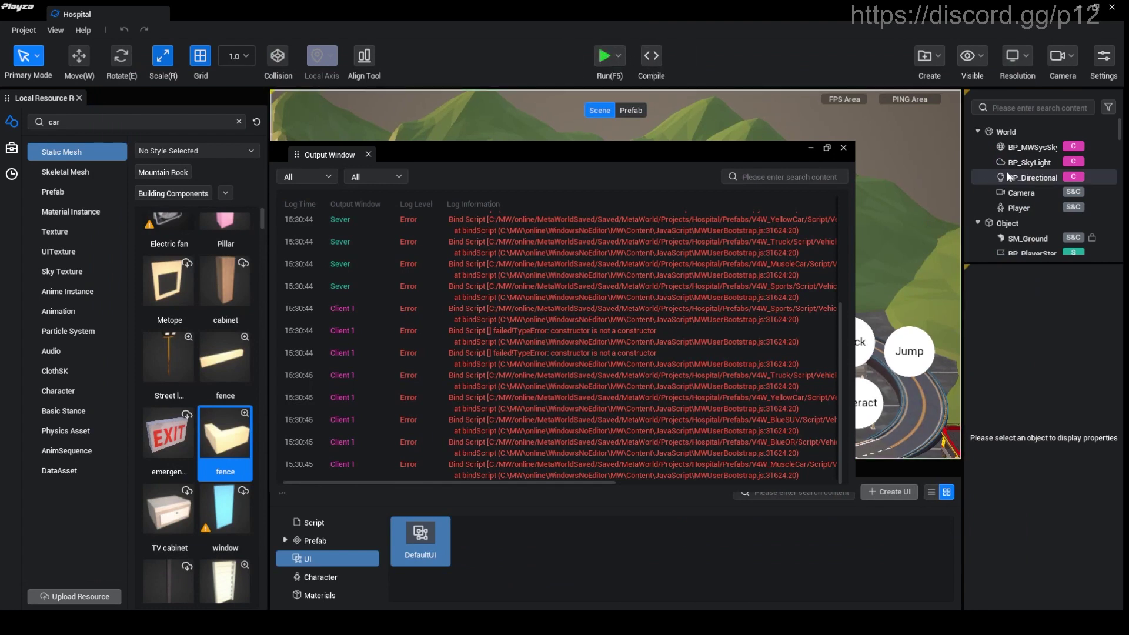
- Set the Camera's Distance Adjustment to 250 and enable Camera Position Delay
click(1029, 194)
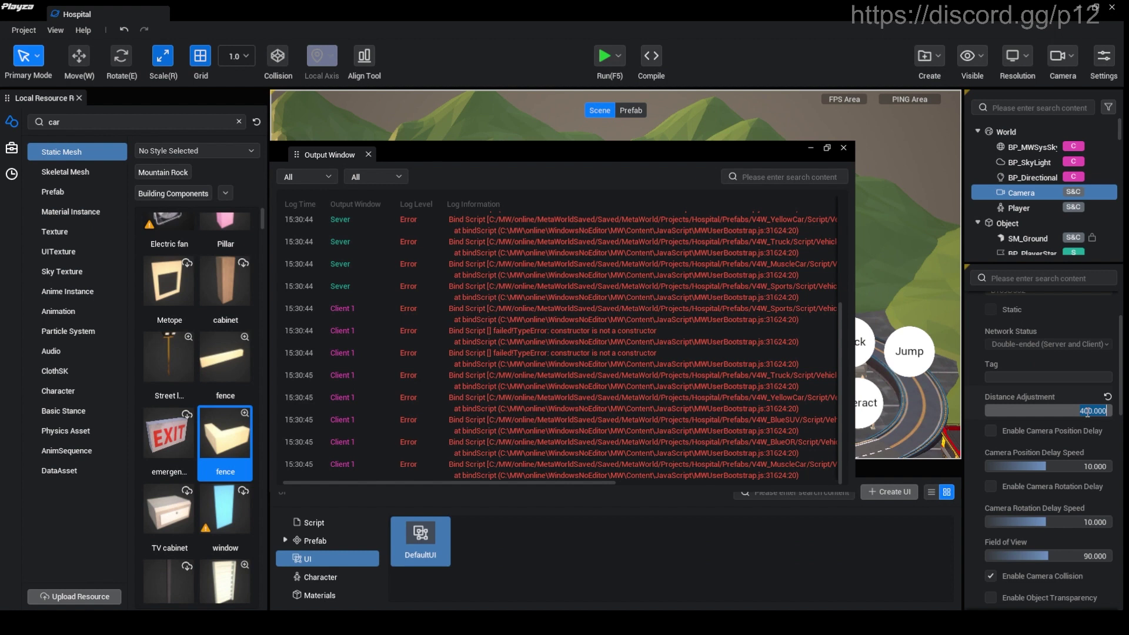
right_click(1087, 411)
click(978, 447)
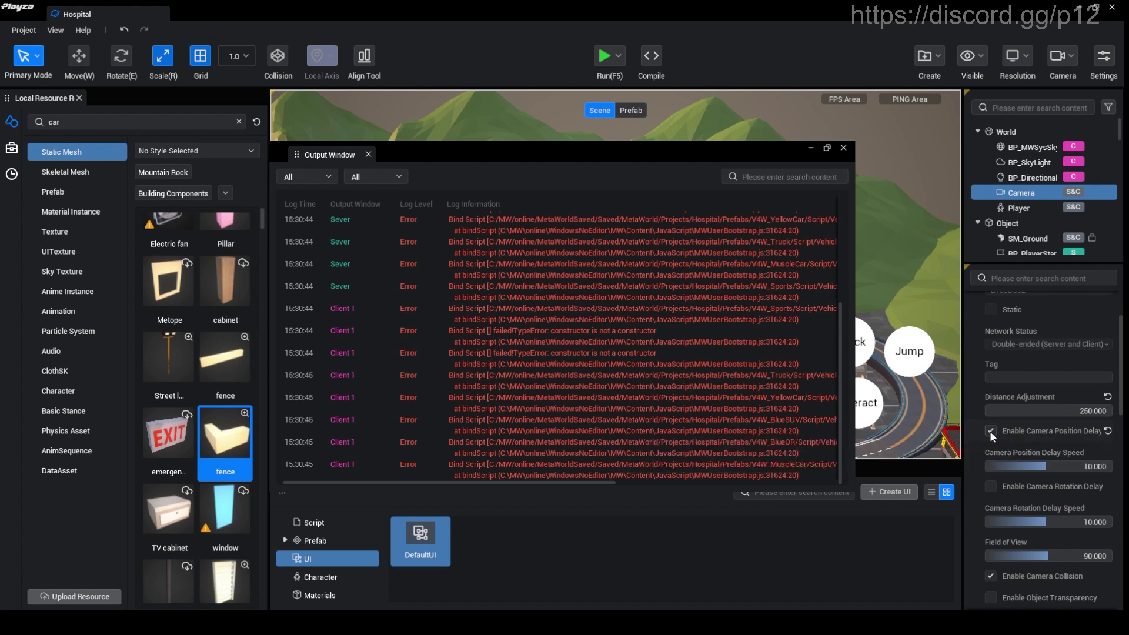
- Run the game and test the camera position delay by walking through the streets and parking lot while turning the view
click(604, 51)
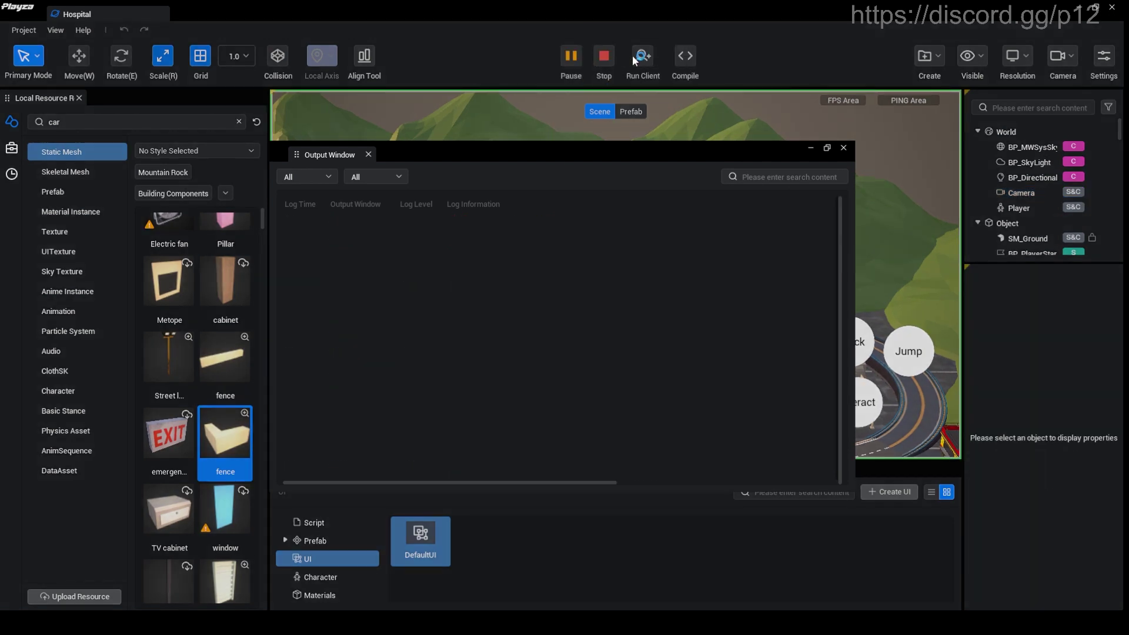
drag(725, 155, 767, 122)
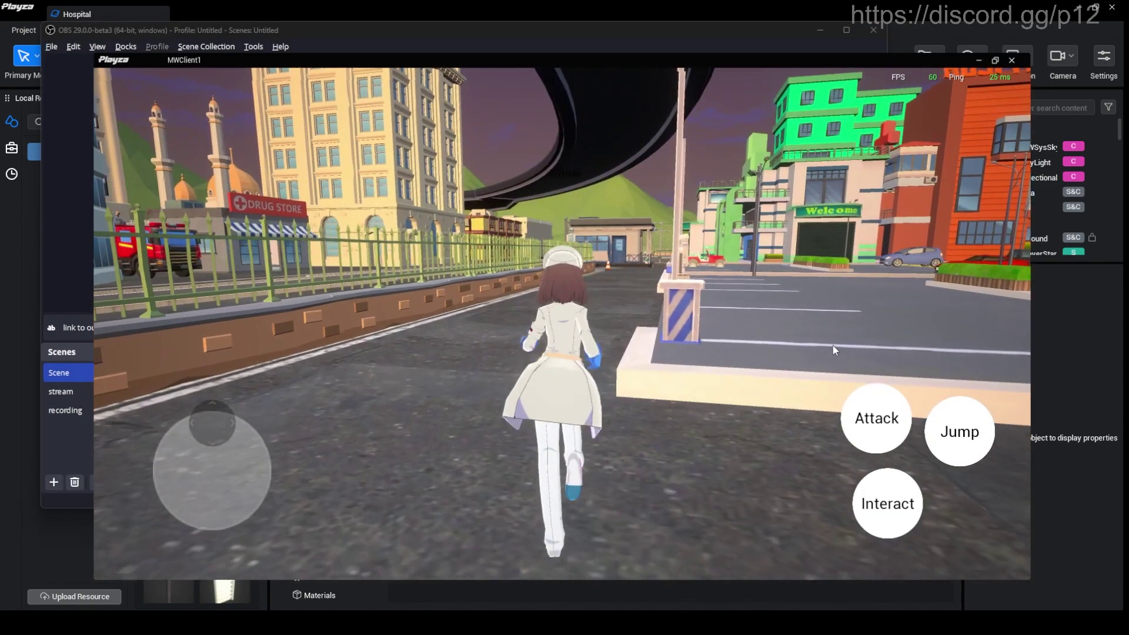
drag(832, 345, 743, 355)
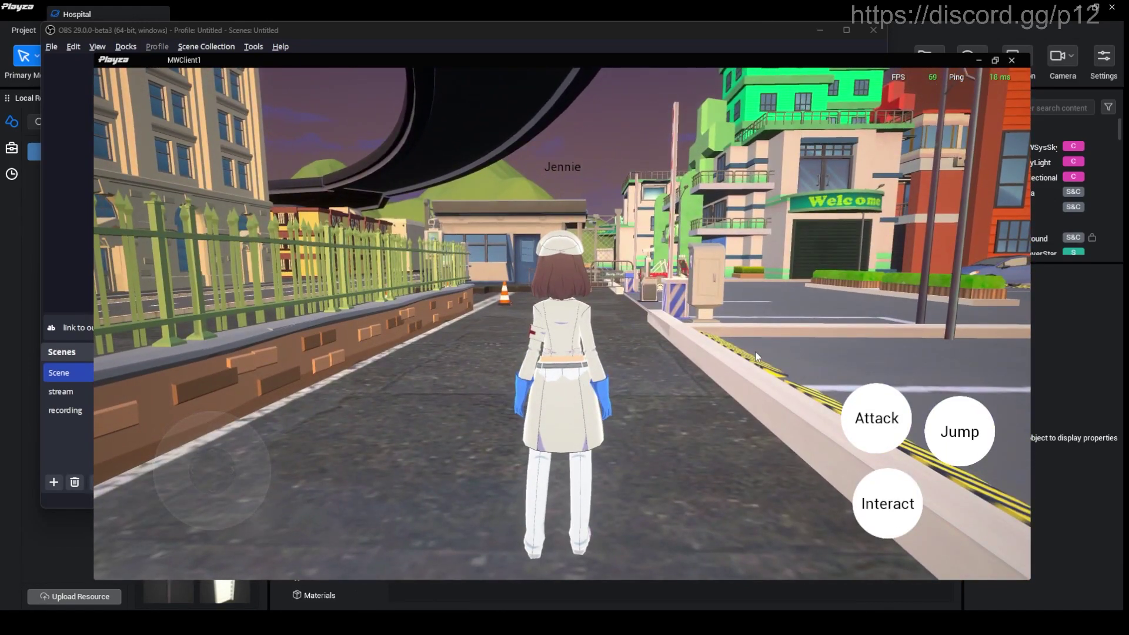
key(w)
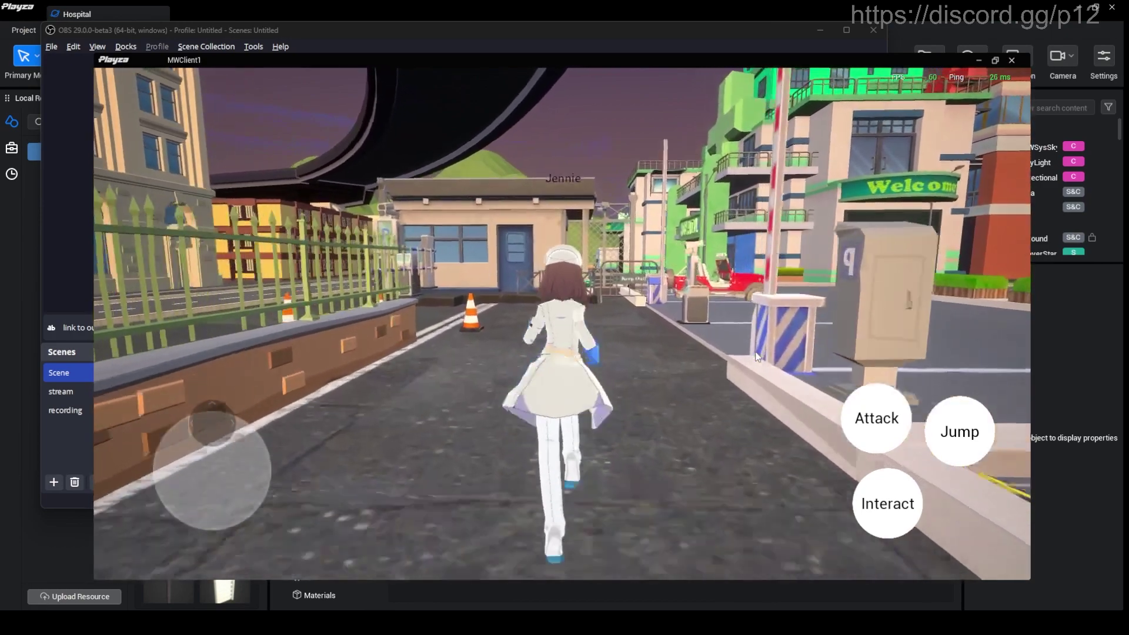
key(w)
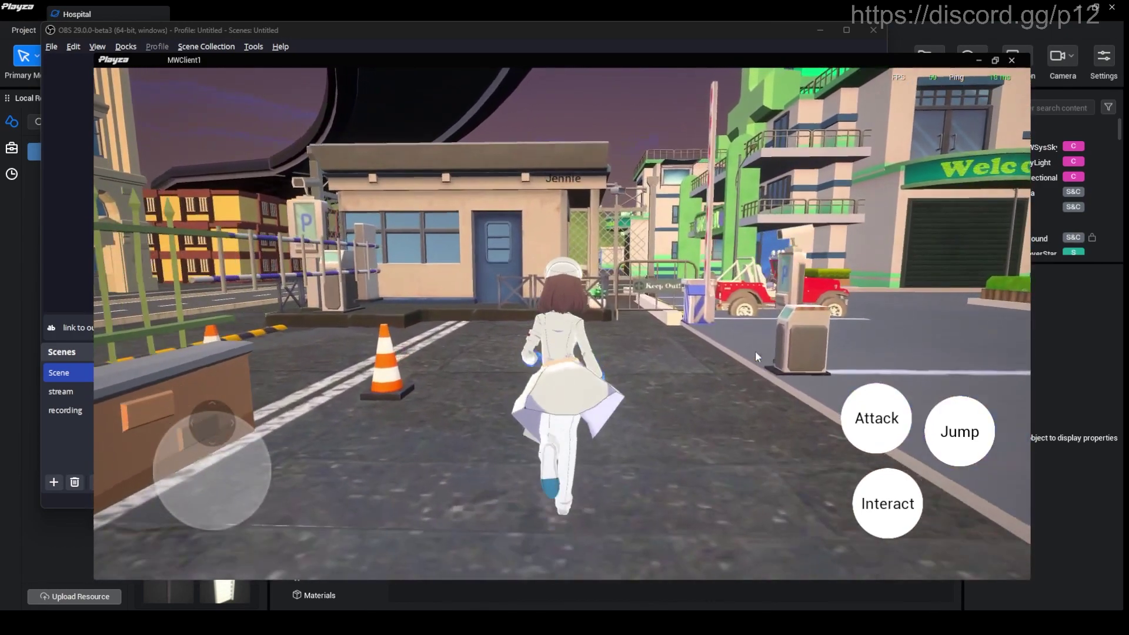
key(w)
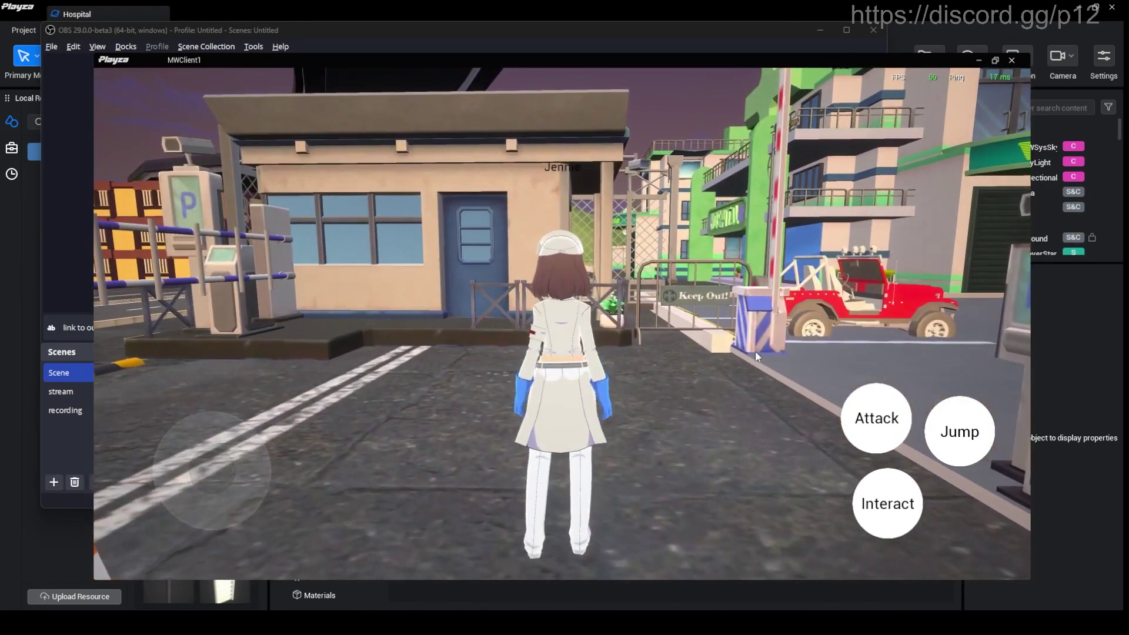
key(w)
drag(755, 352, 994, 335)
key(w)
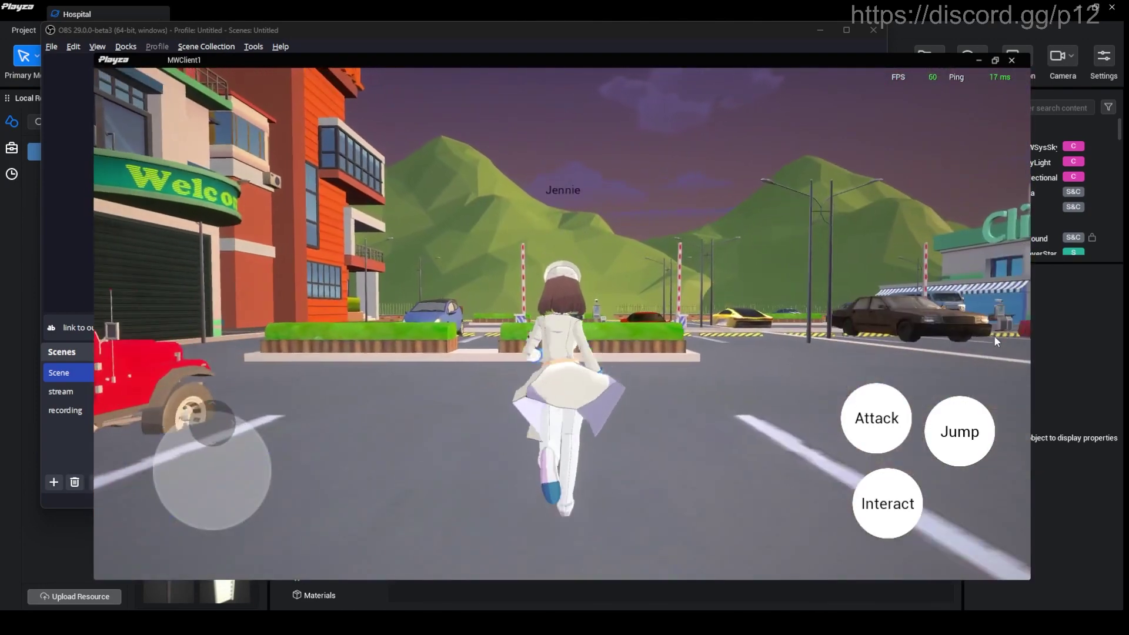
key(a)
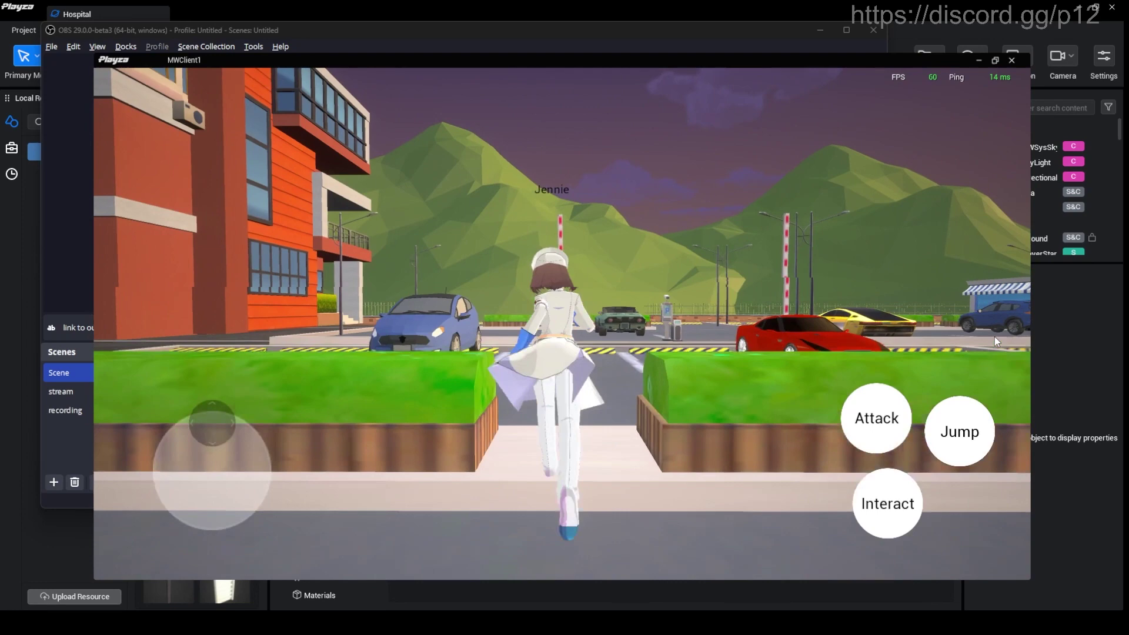
key(d)
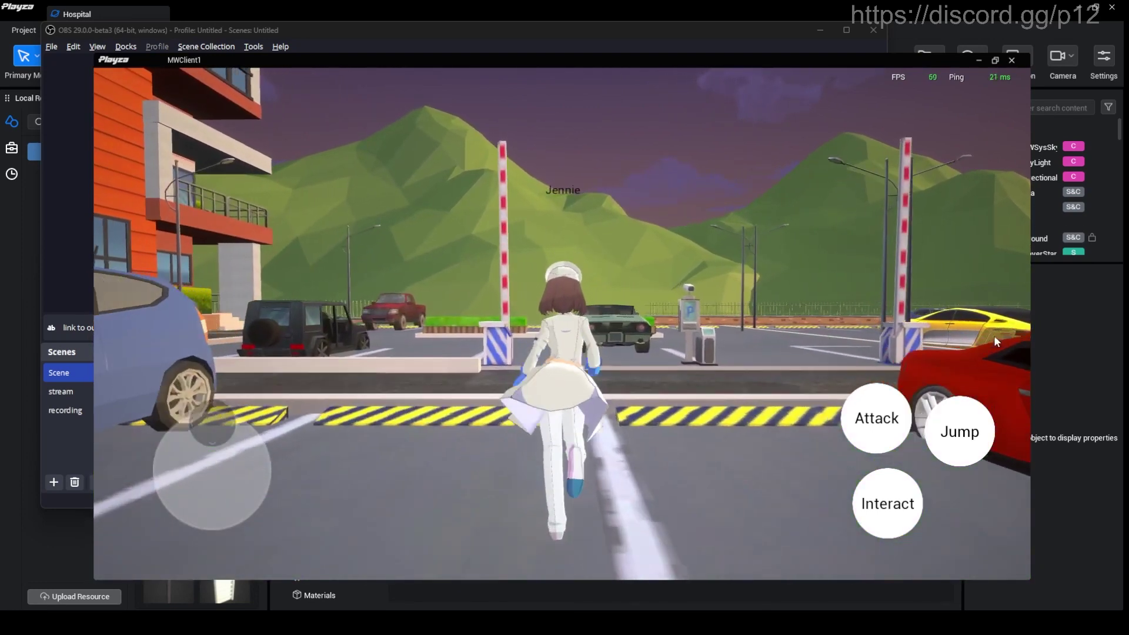
key(w)
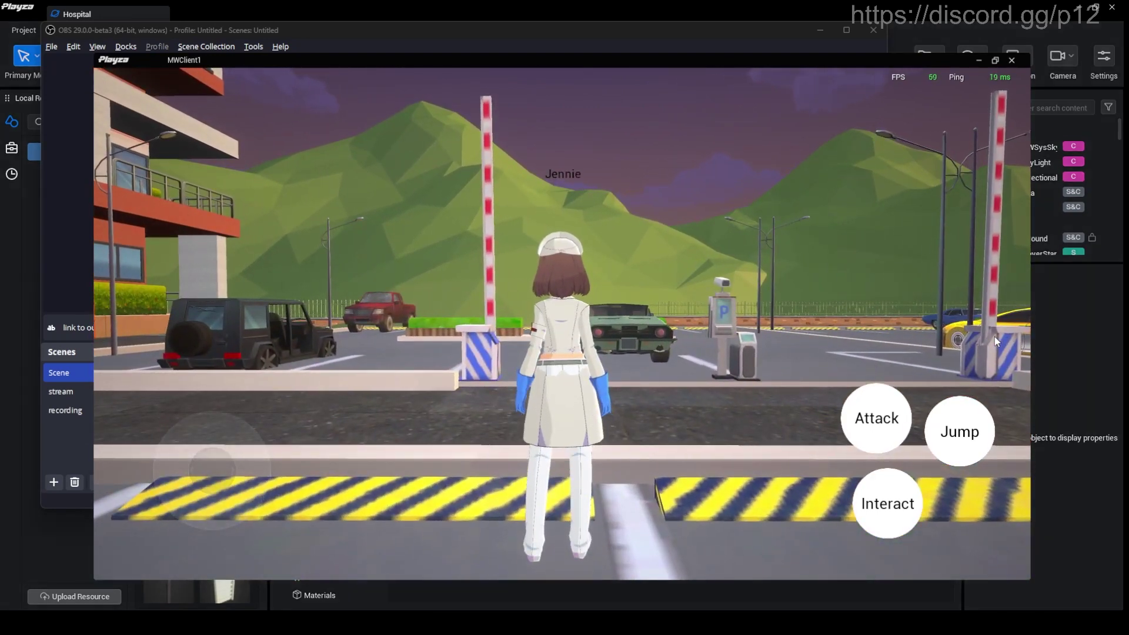
- Return from the game preview to the editor, stop the running game and close the output log
key(alt+Tab)
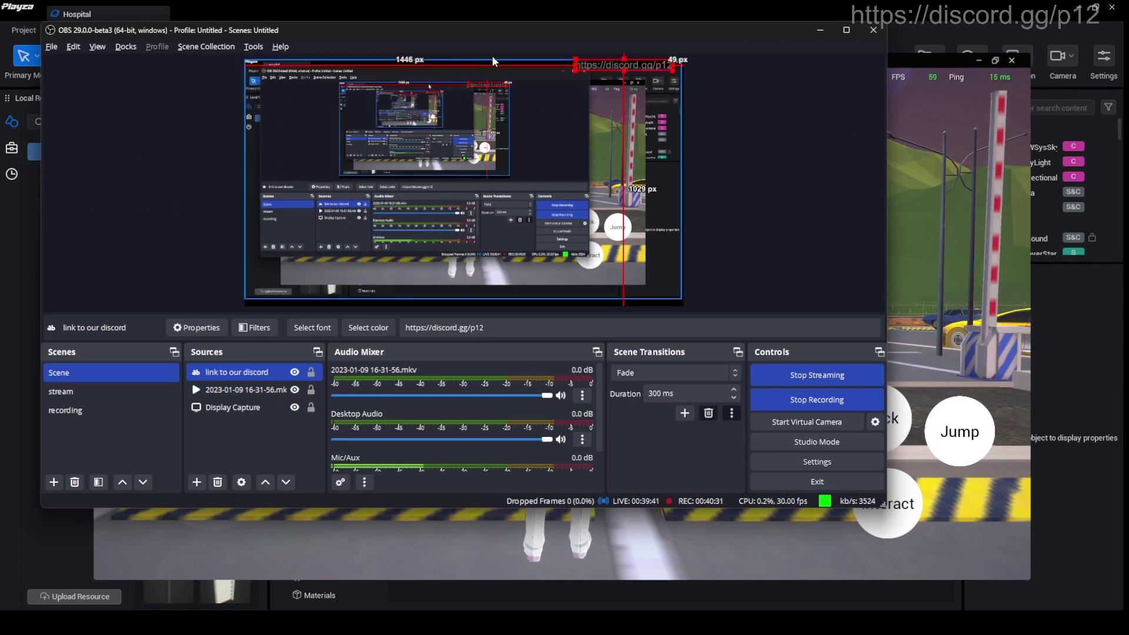
key(alt+Tab)
key(alt+Tab)
key(Tab)
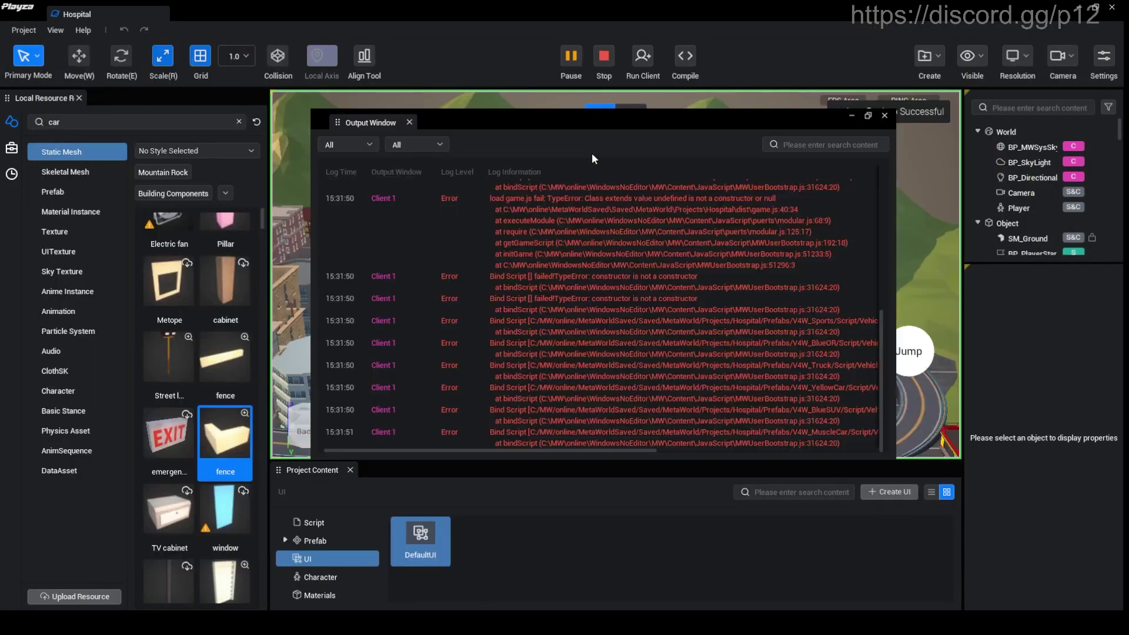
click(601, 57)
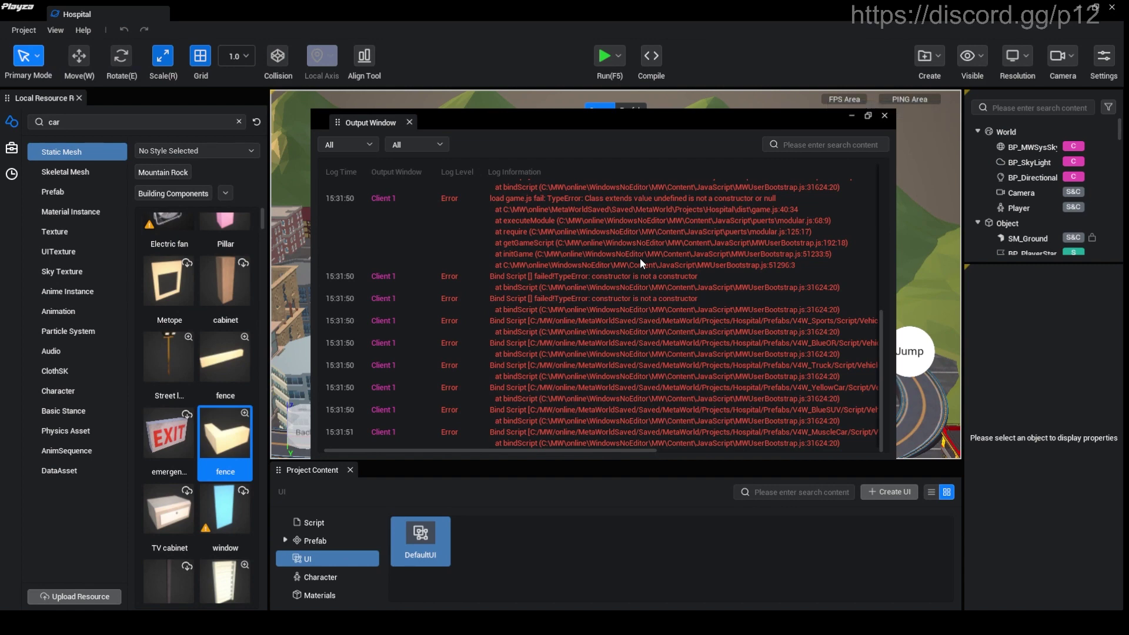
click(883, 115)
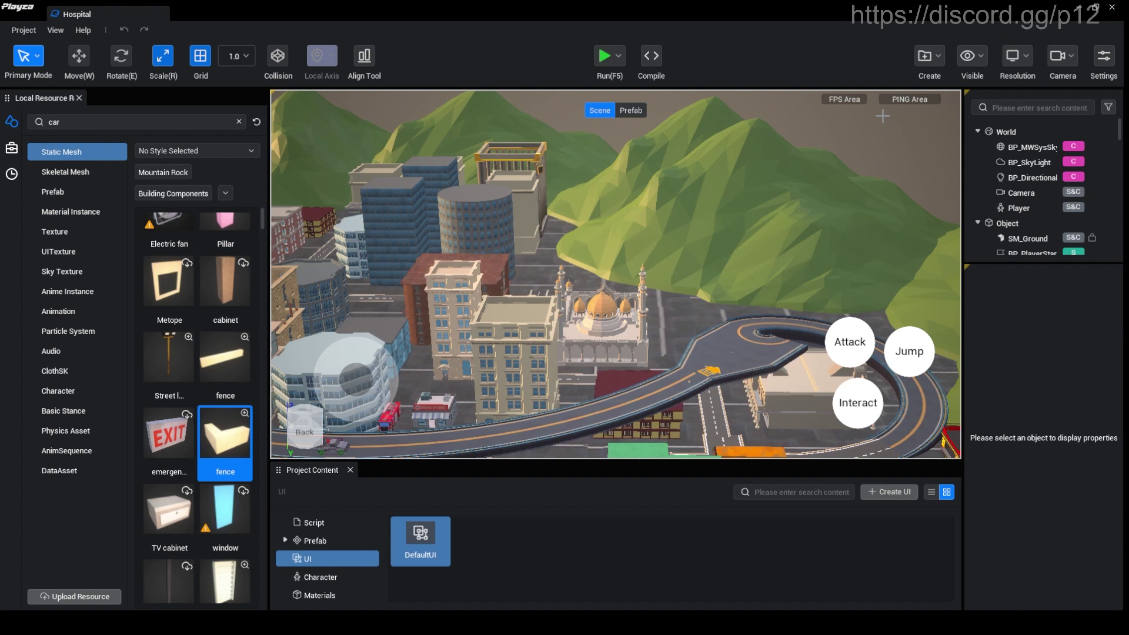
- Select the Camera object and disable its Camera Position Delay
click(994, 193)
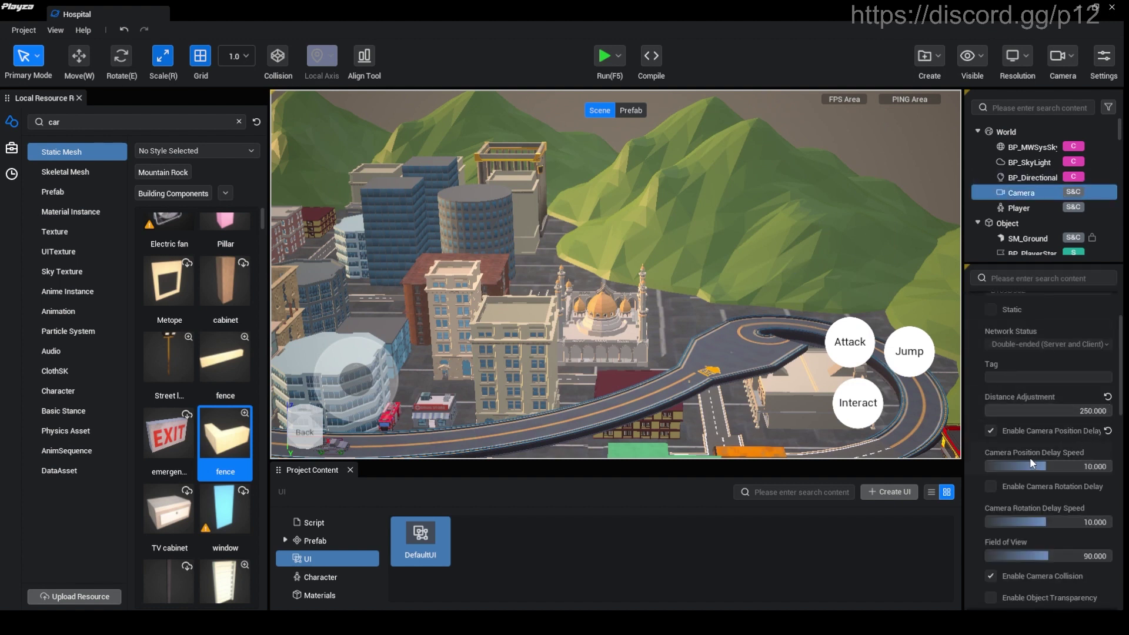
scroll(1046, 497, down, 1)
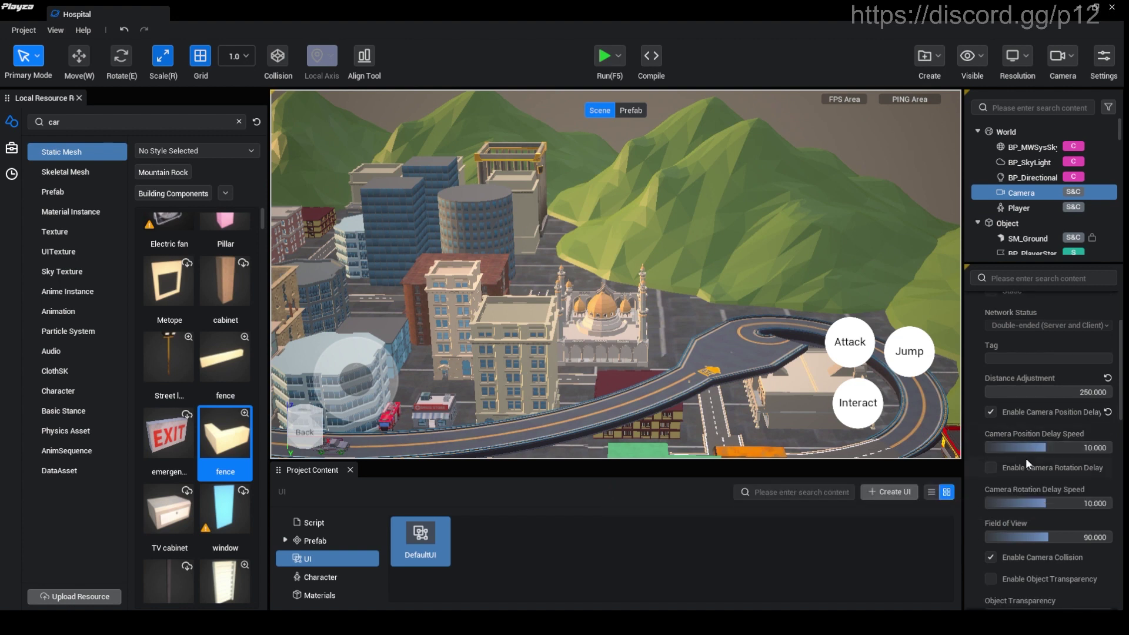
click(991, 411)
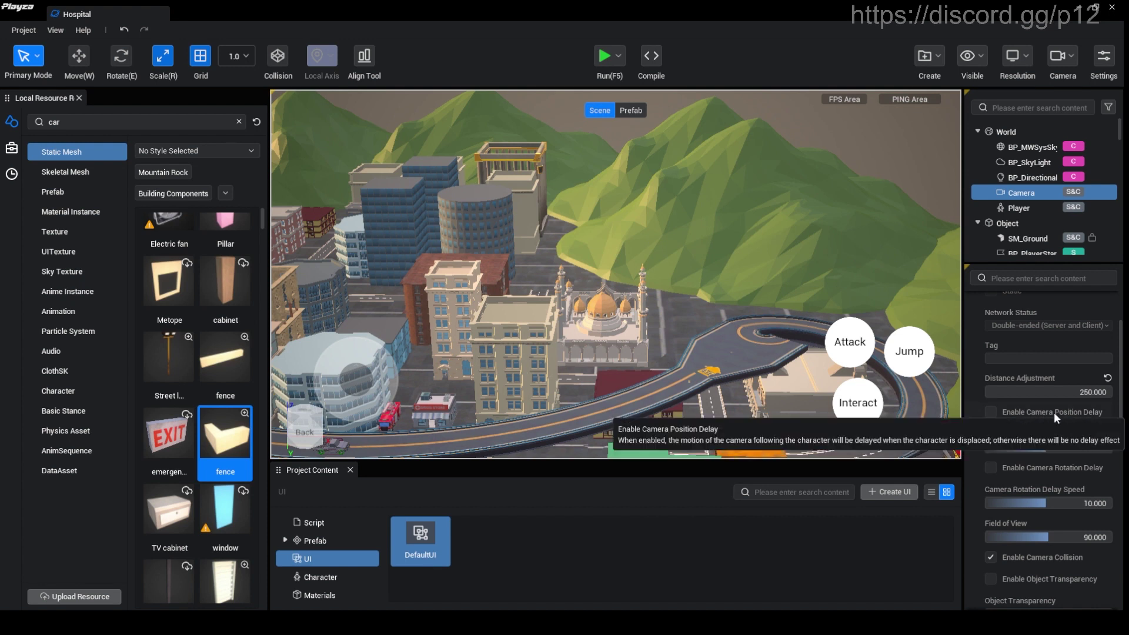
- Raise the Camera's Camera Rotation Delay Speed to about 18.3 and its Field of View to about 156
drag(1045, 503, 1101, 502)
scroll(1011, 471, down, 3)
scroll(1073, 435, down, 3)
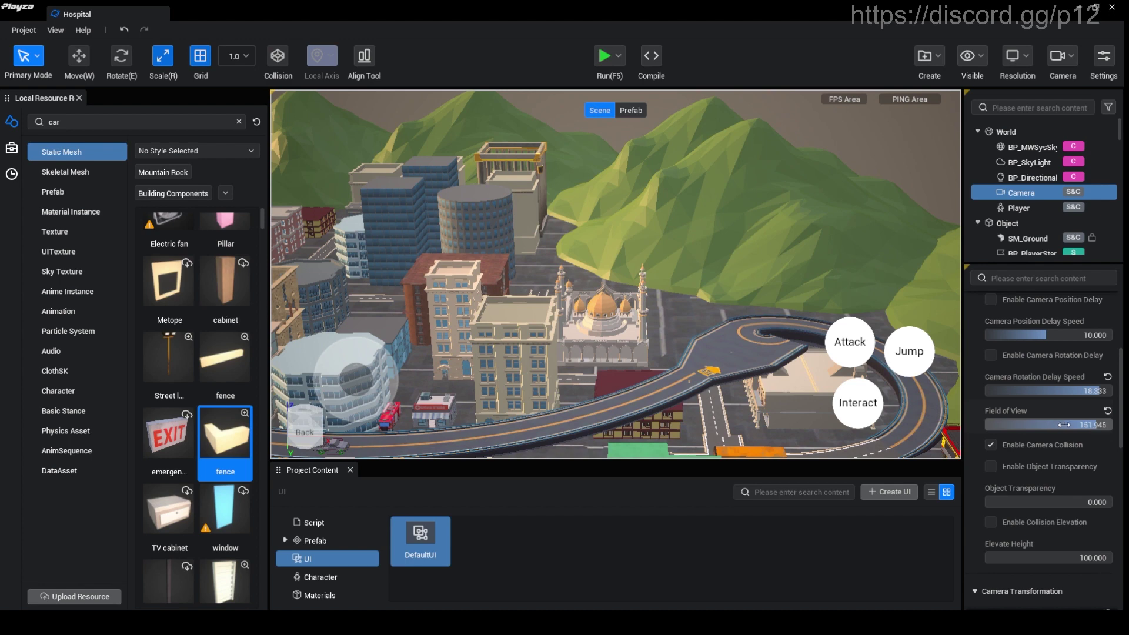
- Run the game and test the wide field of view by moving the character in all directions, and close the preview
click(604, 56)
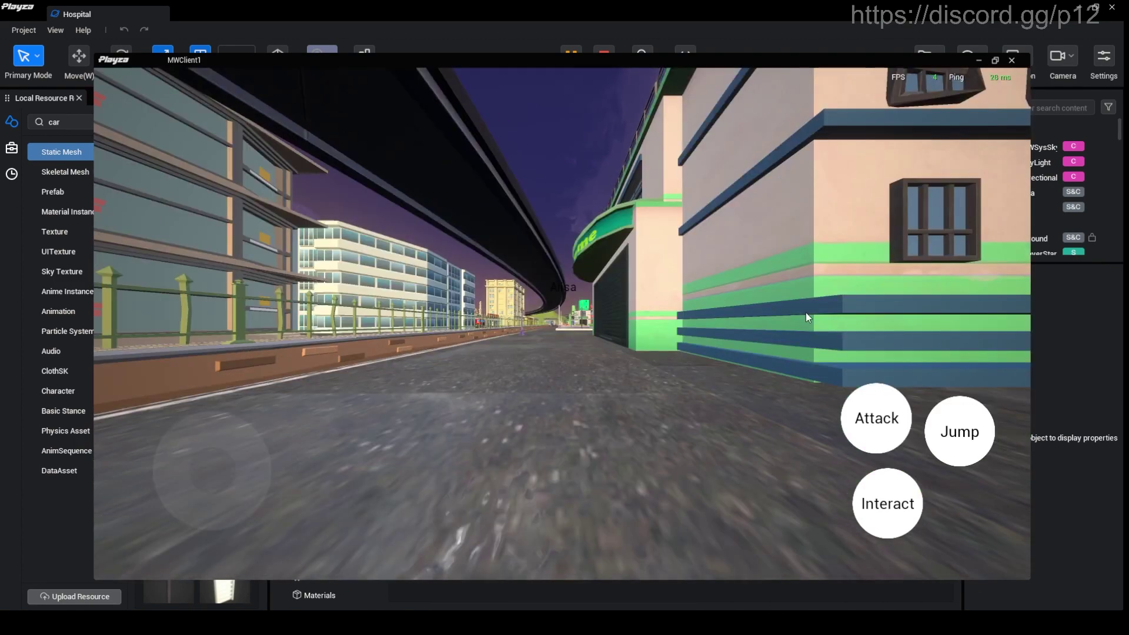
key(w)
drag(796, 302, 797, 342)
key(s)
key(d)
key(a)
key(w)
key(d)
key(s)
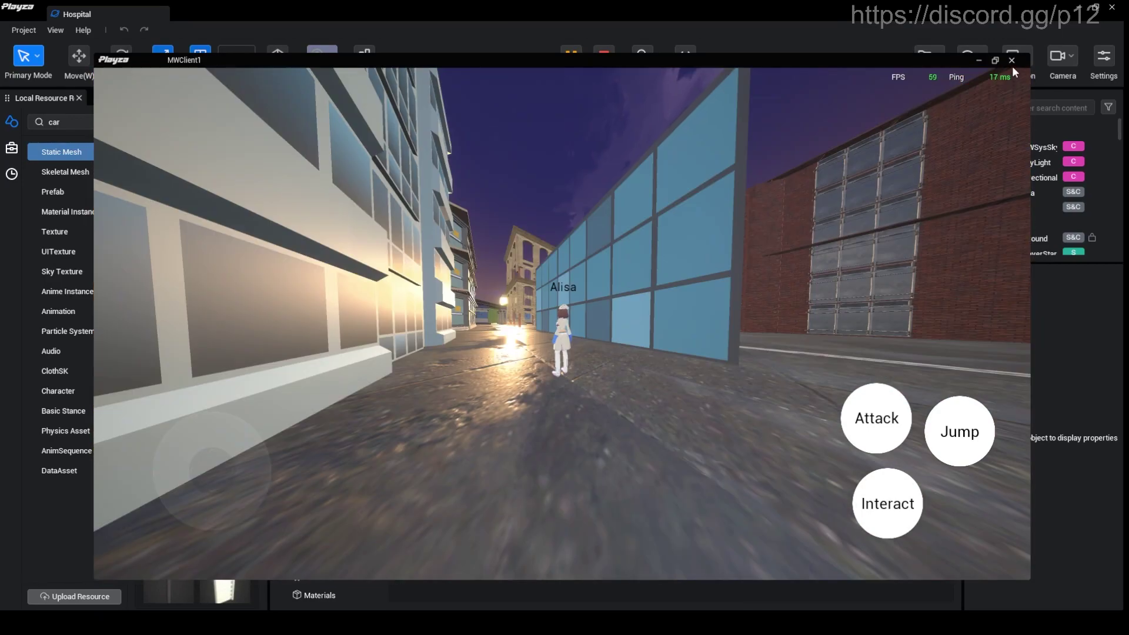
click(1011, 61)
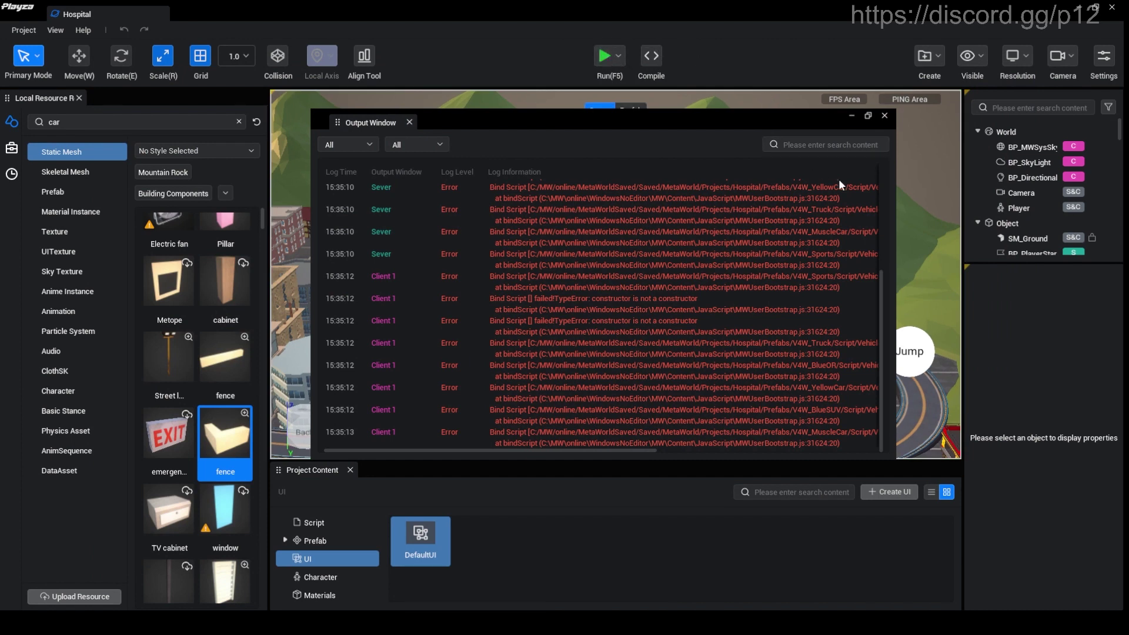
- Reduce the Camera's Field of View to about 12.9
click(1031, 193)
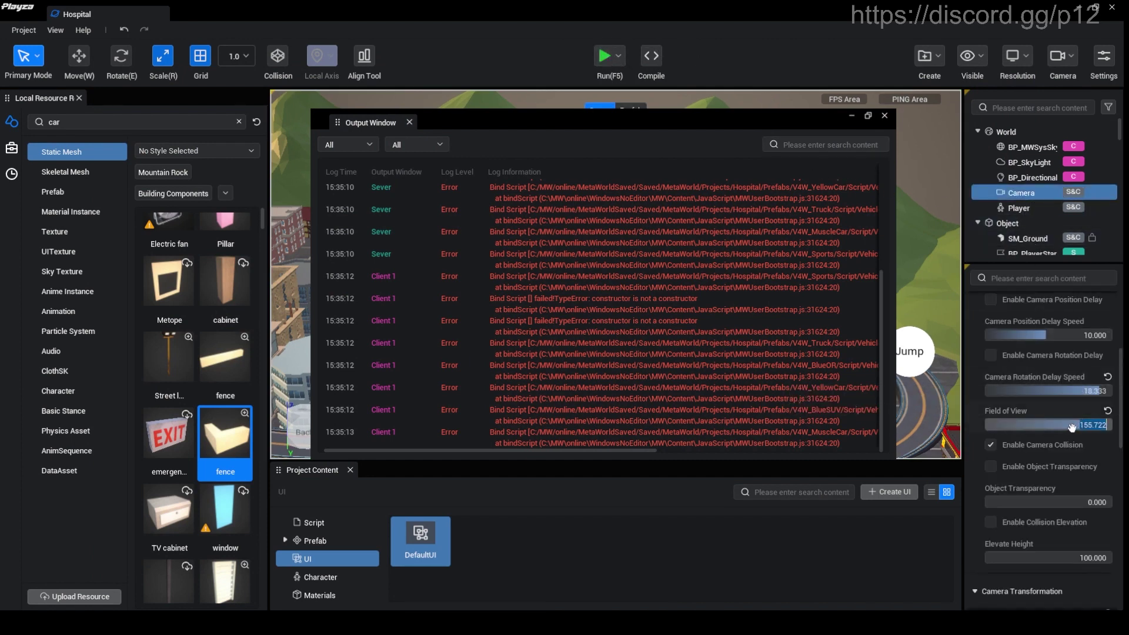
drag(1071, 427, 1028, 439)
drag(998, 423, 995, 424)
drag(1075, 427, 1121, 428)
drag(1073, 419, 1008, 432)
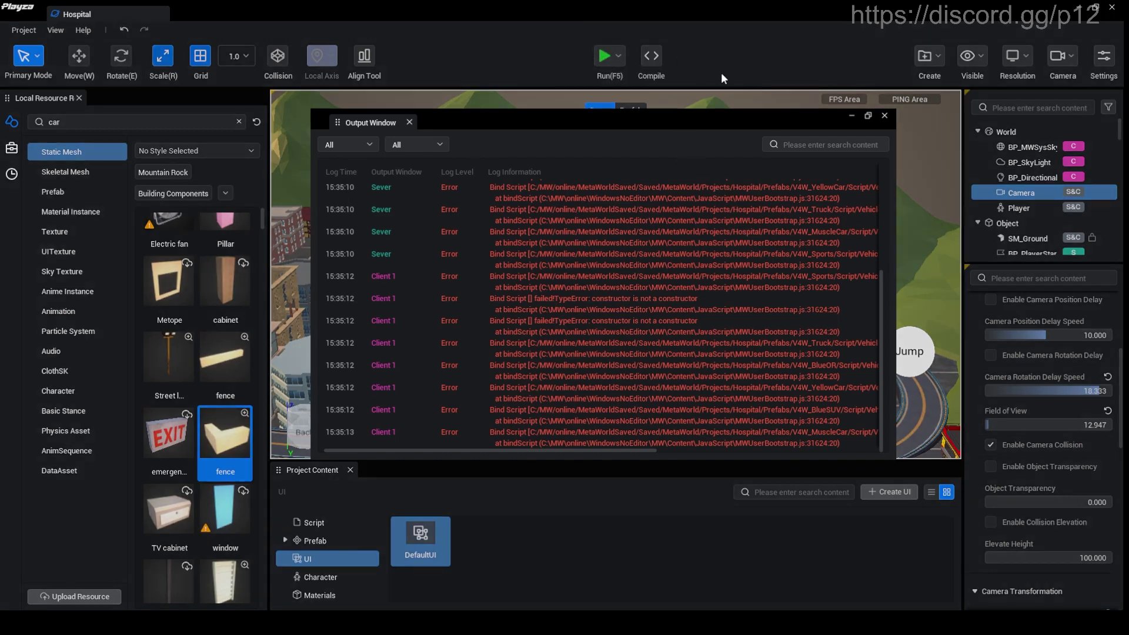
- Test the narrow field of view by running the game and rotating the view around the character, and stop the game
click(609, 56)
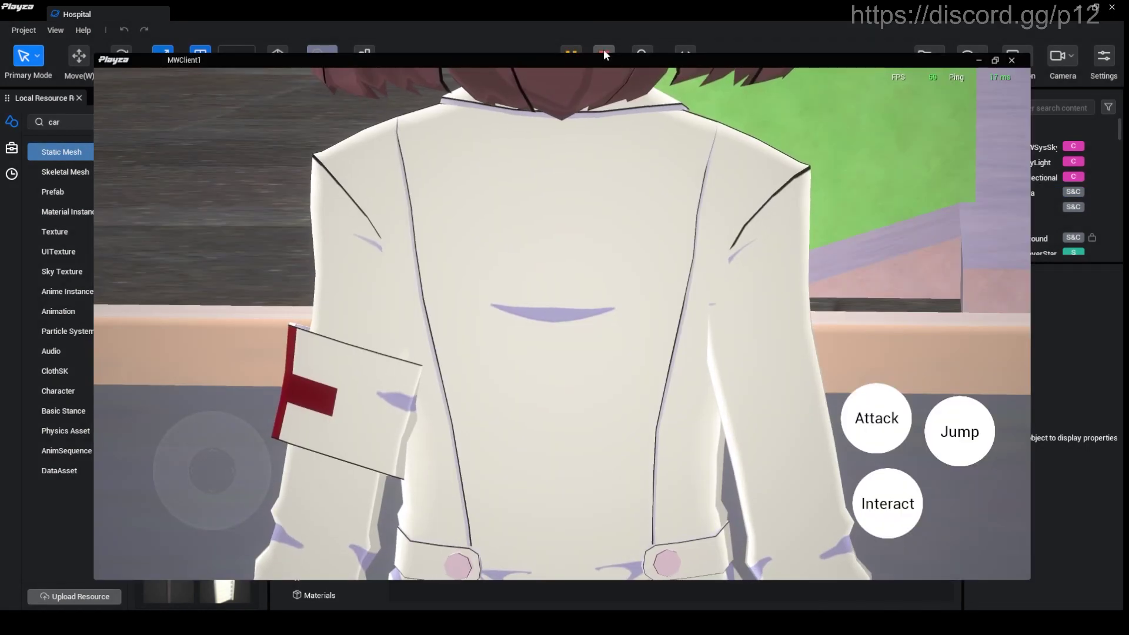
drag(620, 192, 697, 178)
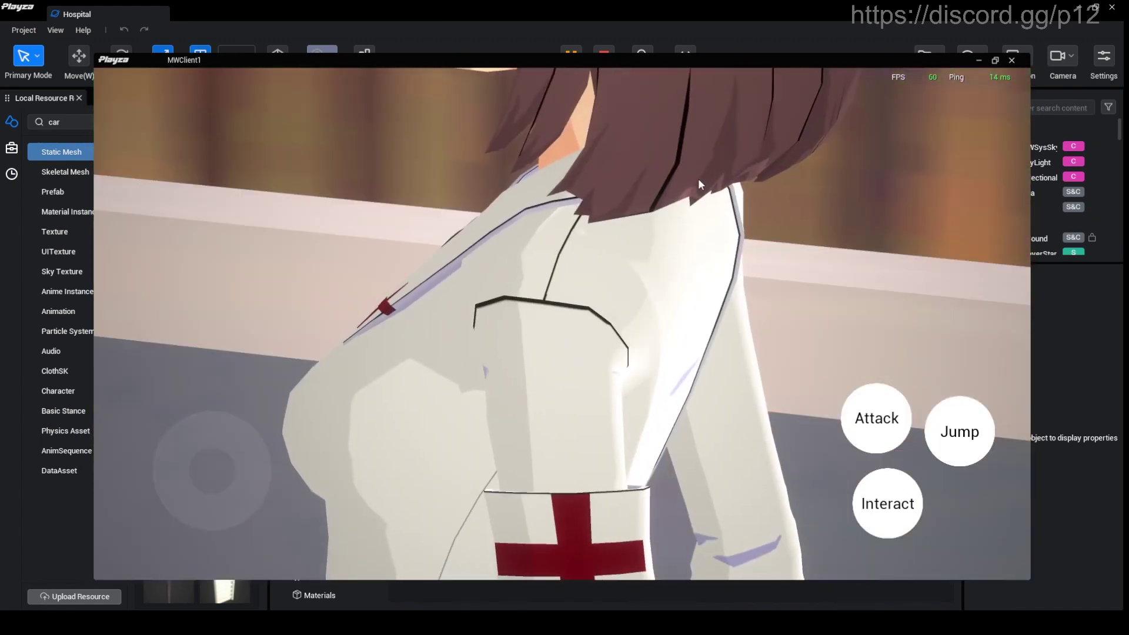
click(607, 53)
- Select the Camera object, close the output log and set the Field of View to 40
click(1006, 194)
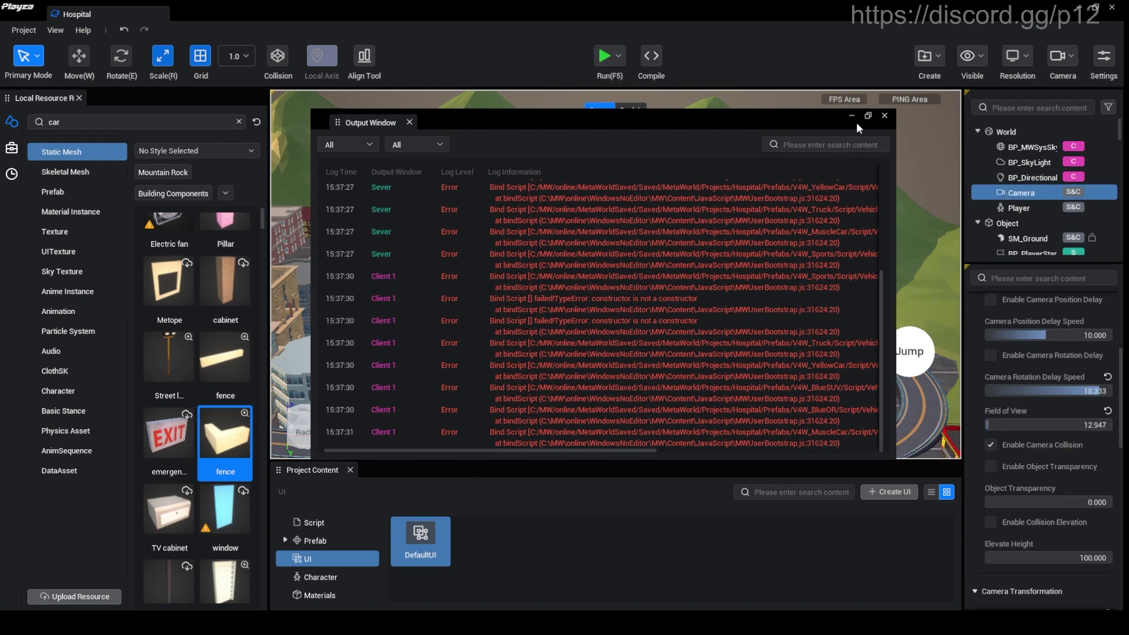
click(883, 115)
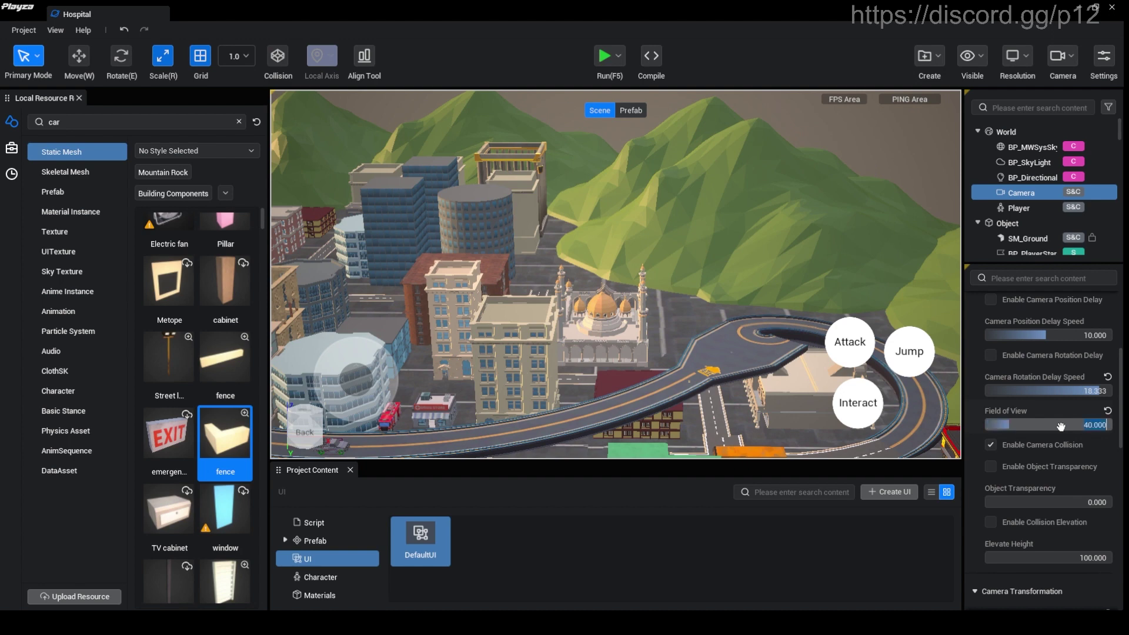
- Run the game to check the 40 field of view while turning and walking, and stop the game
click(607, 58)
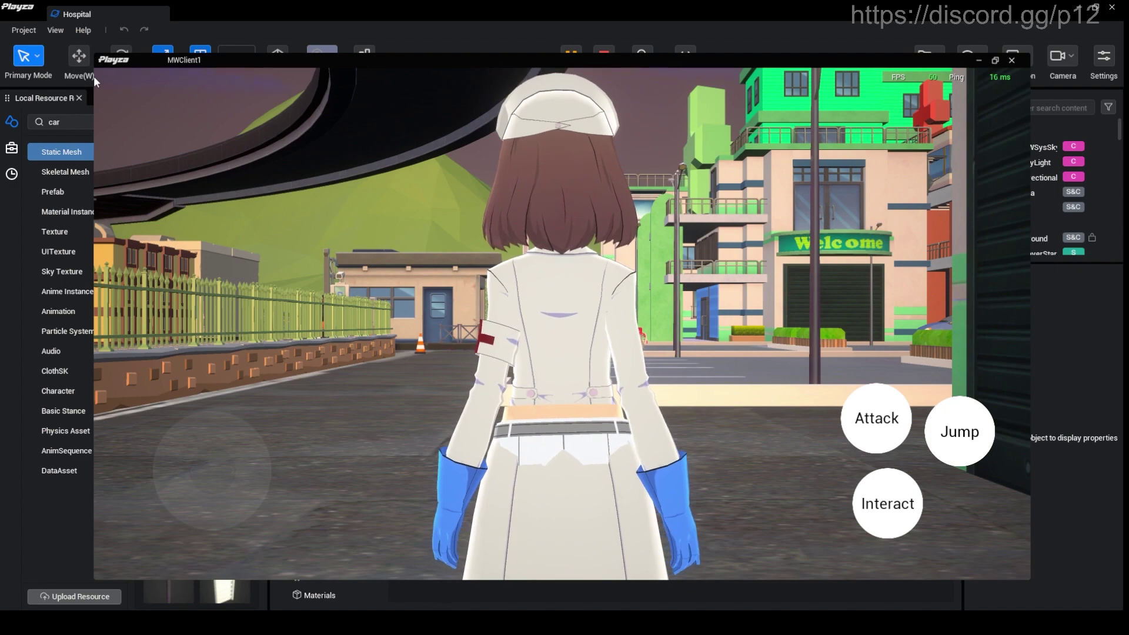
drag(585, 202, 770, 241)
key(w)
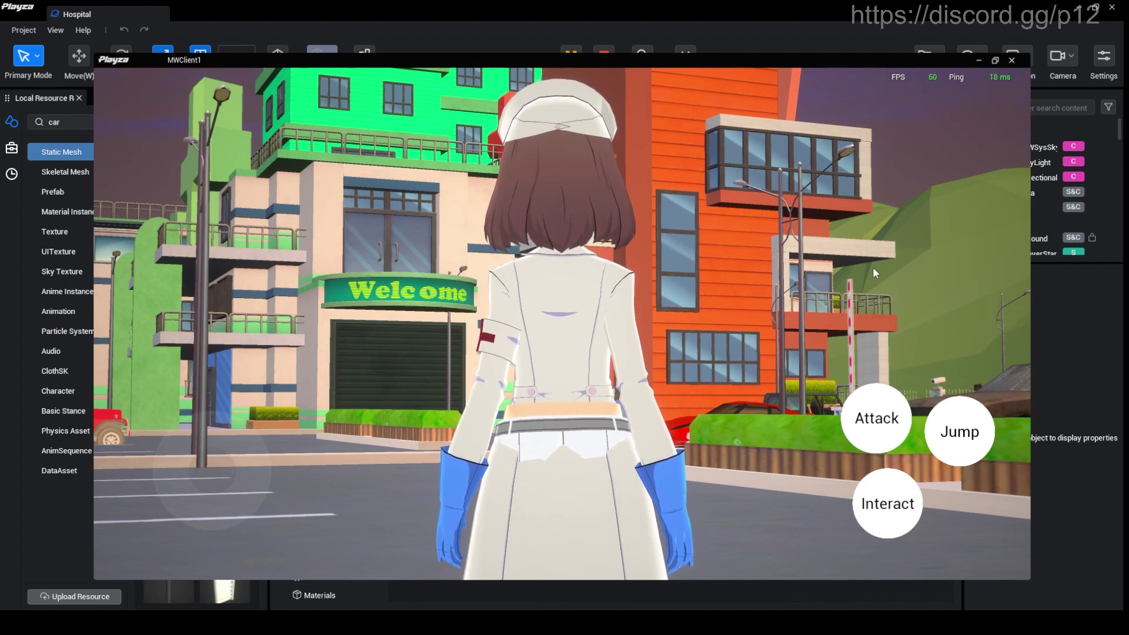
click(601, 49)
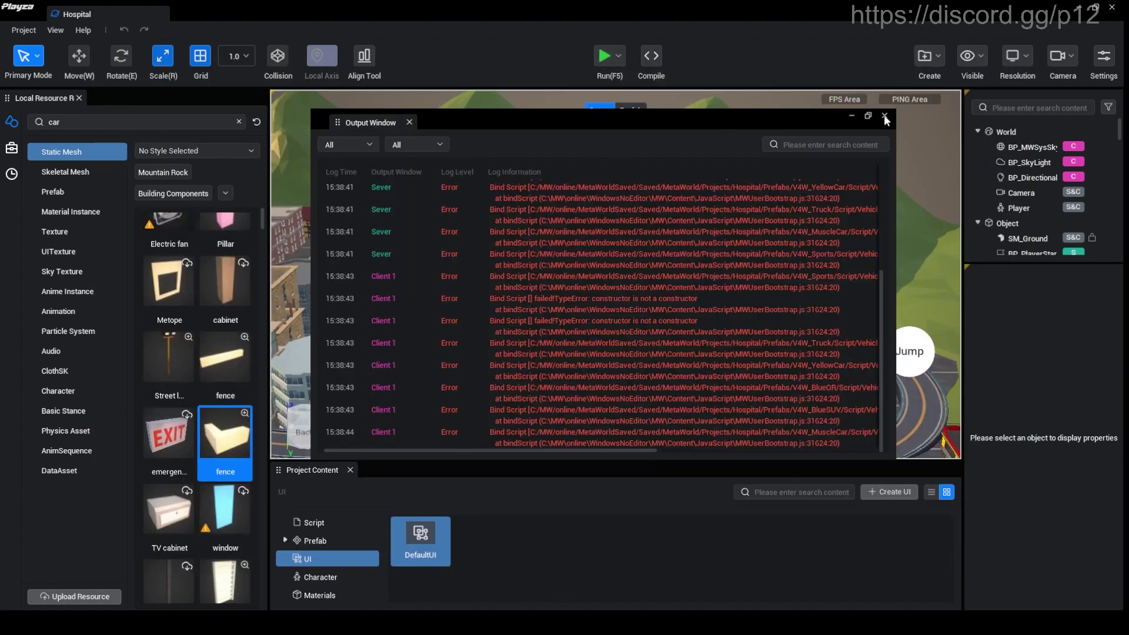